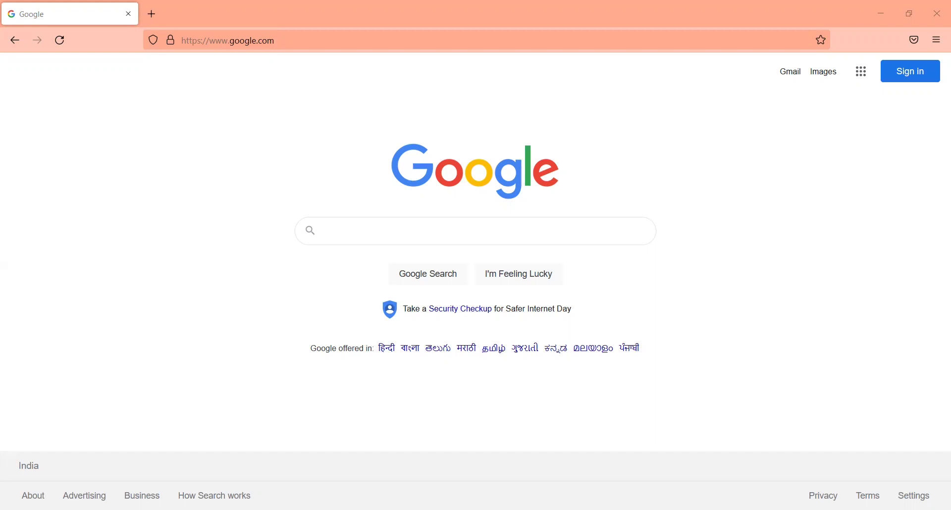
Open the zynerd.com website and go to the Announcements section of its home page.
left_click(284, 40)
type("zynerd.")
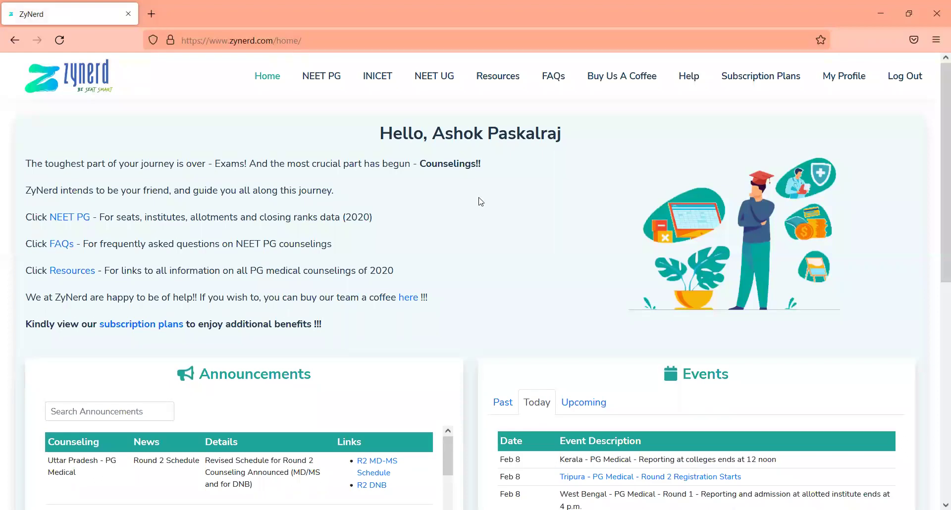
scroll(481, 202, "down", 2)
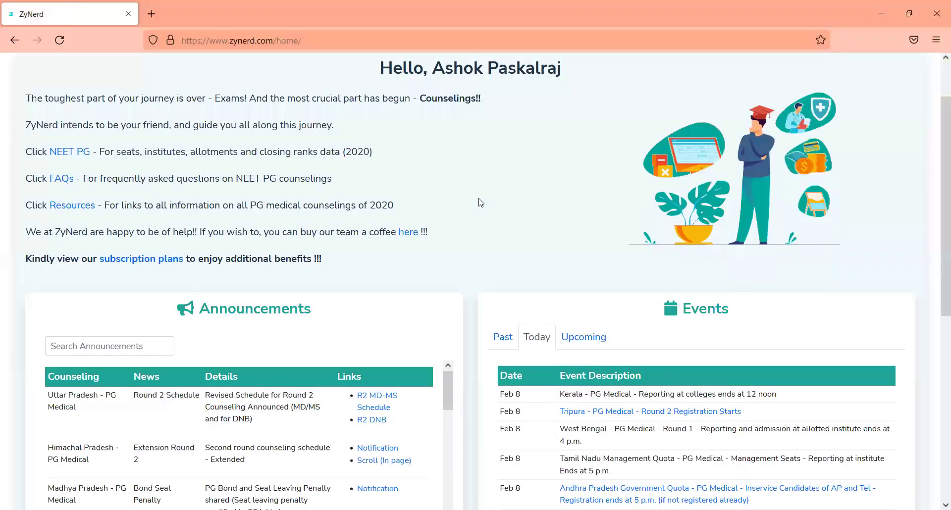
scroll(480, 202, "up", 1)
scroll(481, 202, "down", 3)
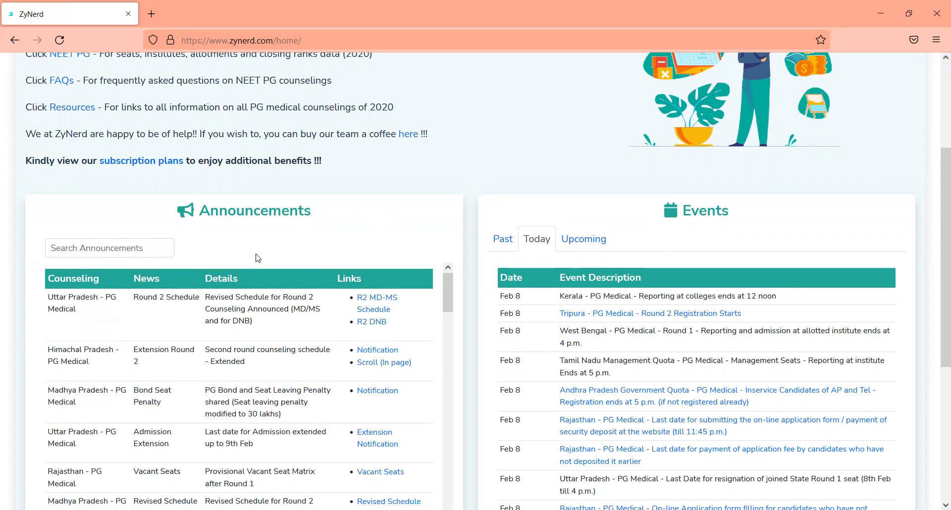
Search the announcements for "uttar".
left_click(152, 243)
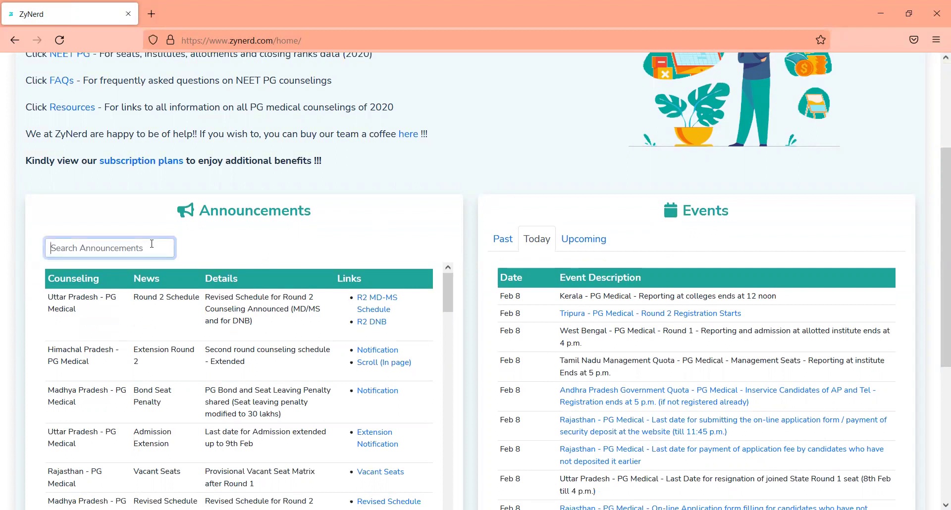
type("yttar")
key("ctrl+a")
type("uttar")
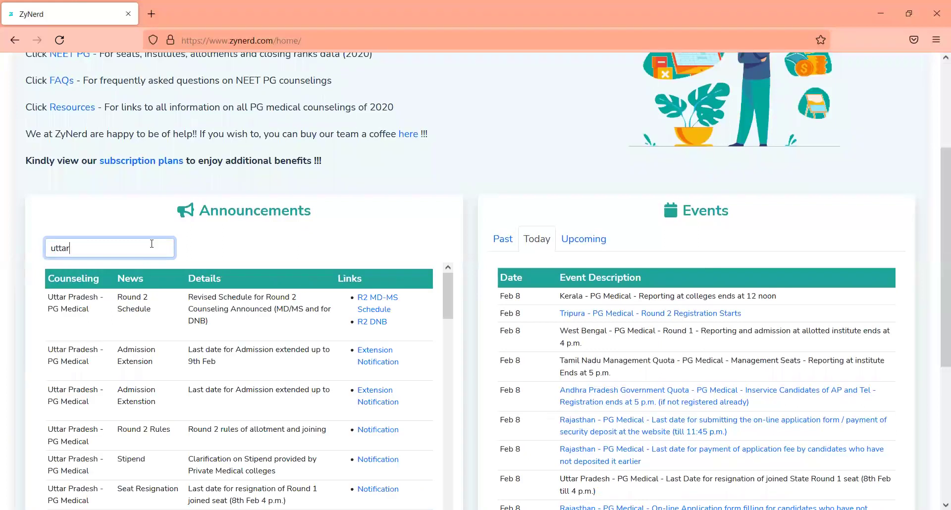
Search the announcements for "mahara" instead and clear the search text again.
key("ctrl+a")
type("mahars")
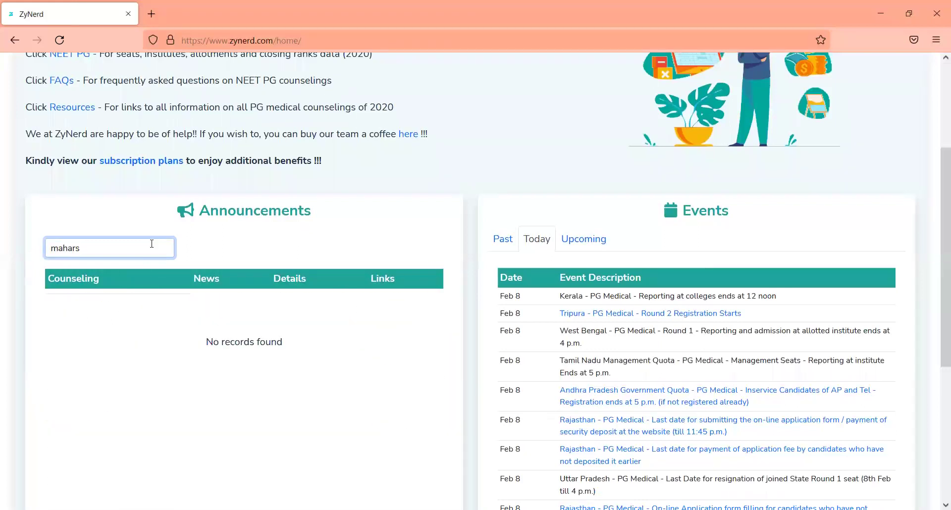
key("BackSpace")
type("ahara")
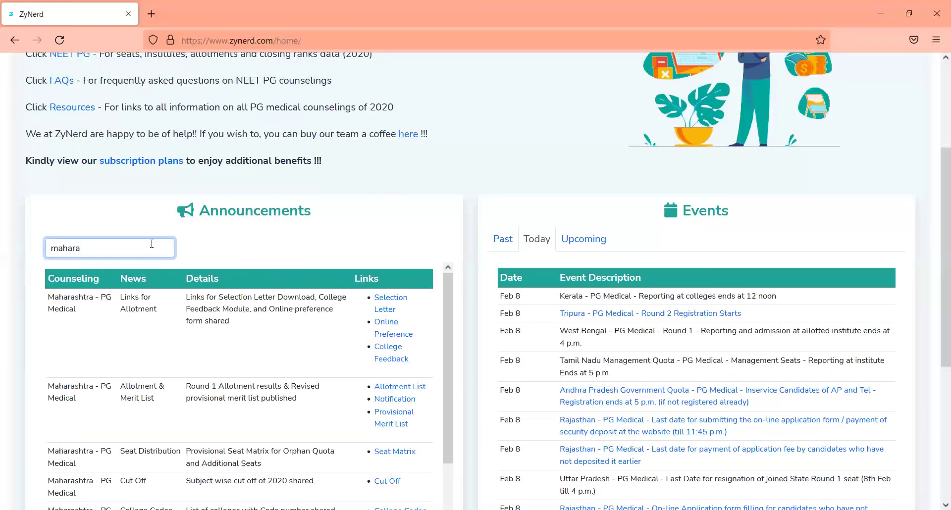
key("ctrl+a")
key("BackSpace")
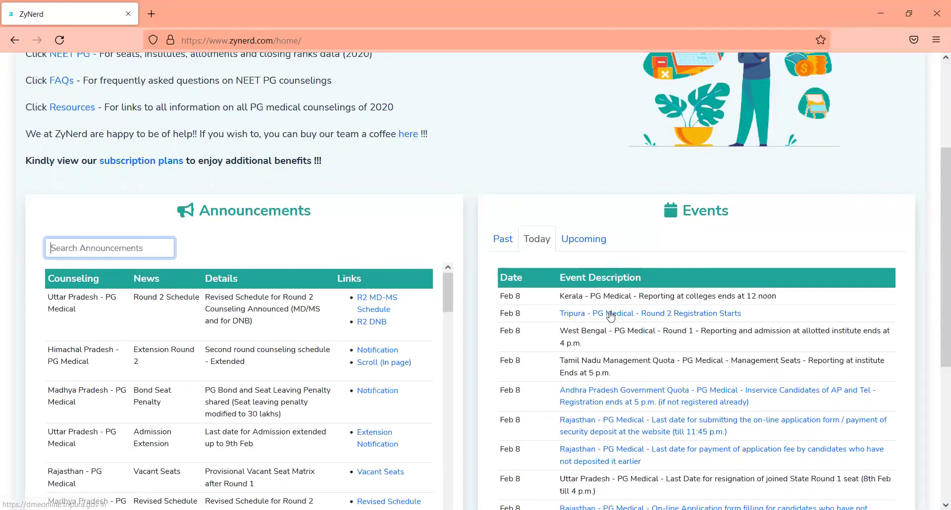
Show the upcoming events and look through their dates and descriptions.
left_click(592, 239)
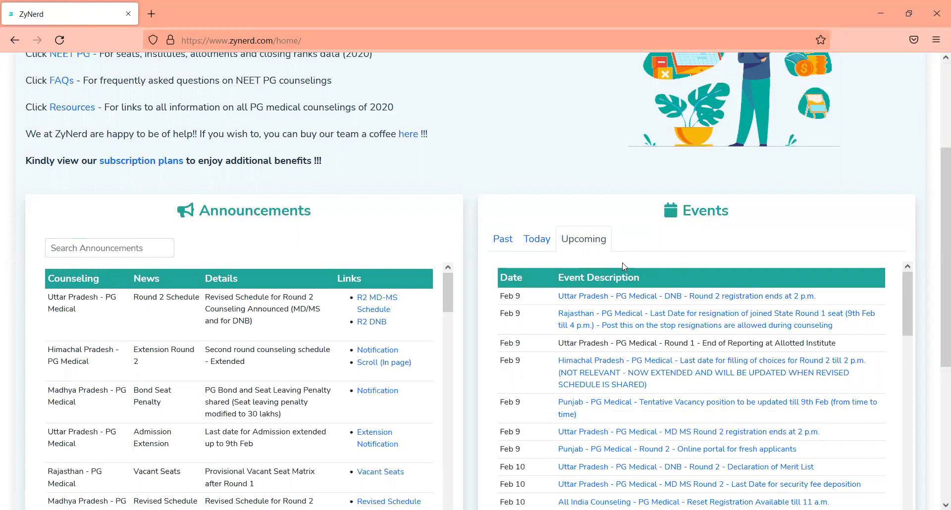
scroll(624, 267, "down", 5)
scroll(855, 399, "up", 5)
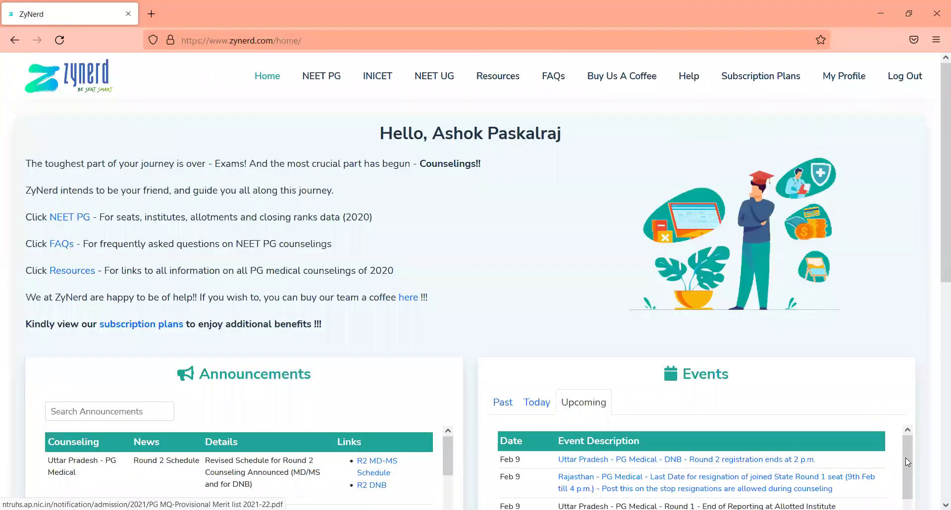
scroll(924, 445, "down", 4)
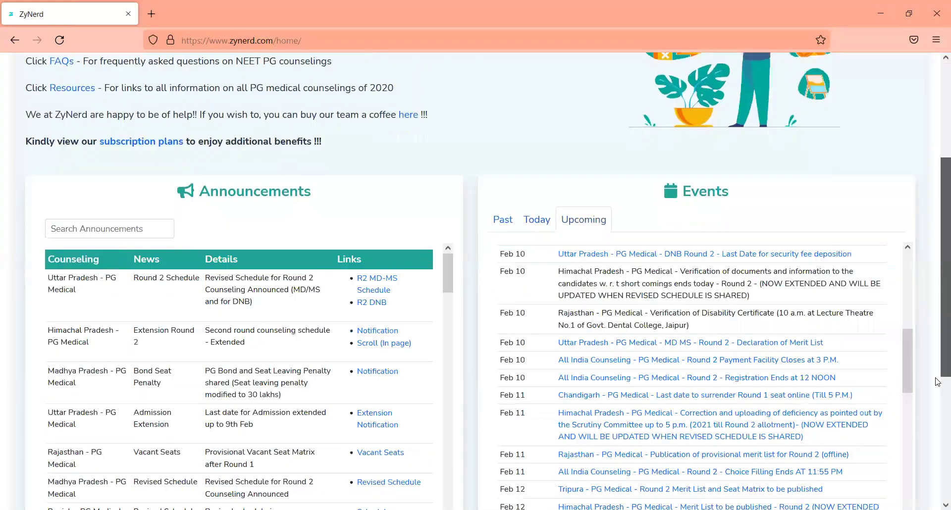
scroll(937, 218, "up", 3)
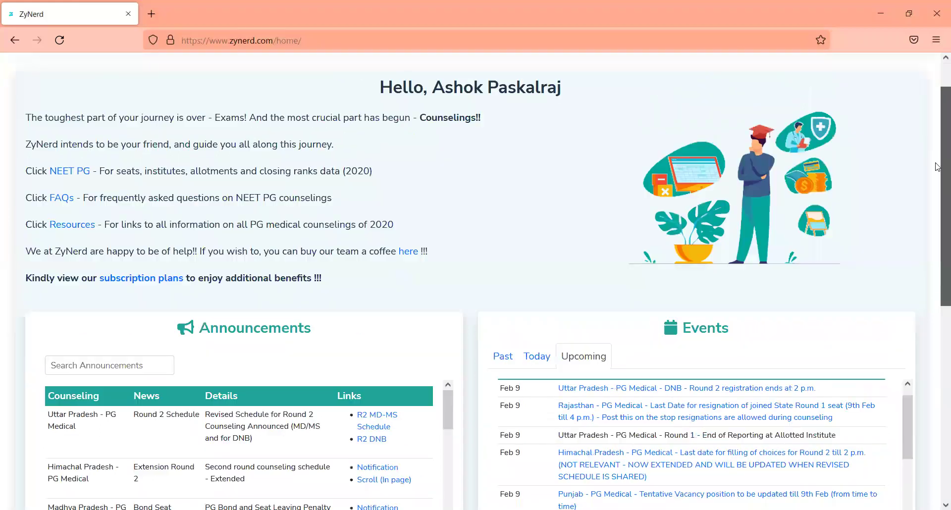
scroll(600, 122, "up", 1)
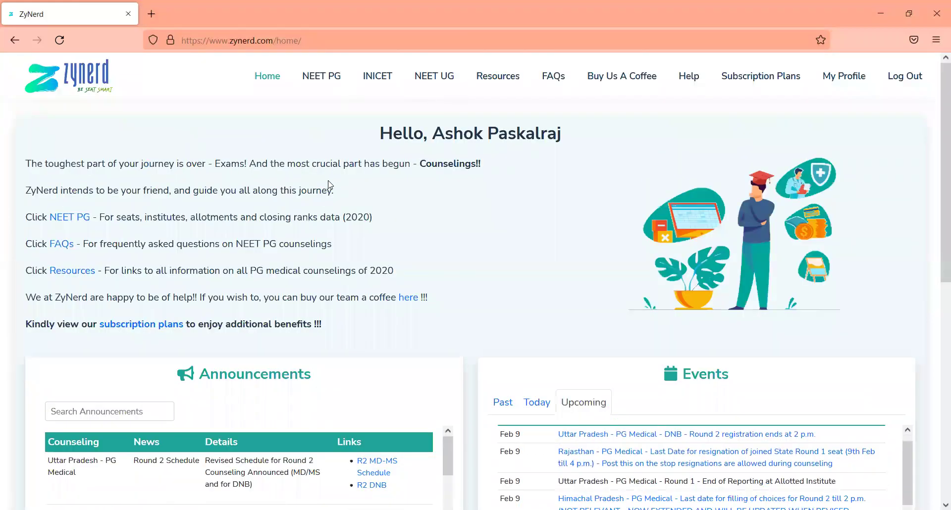
Open the NEET PG Fee, Stipend and Bond data and filter it by the state Andhra Pradesh.
left_click(337, 87)
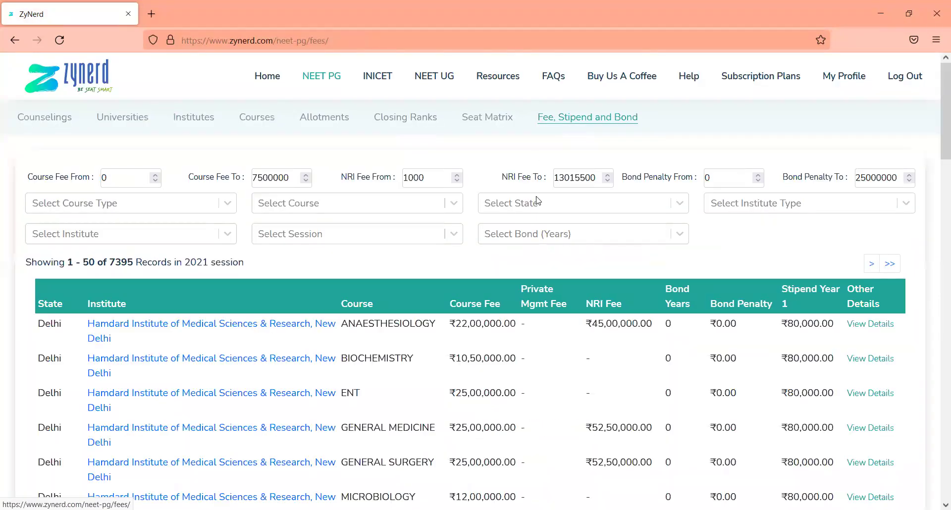
left_click(560, 212)
key("Return")
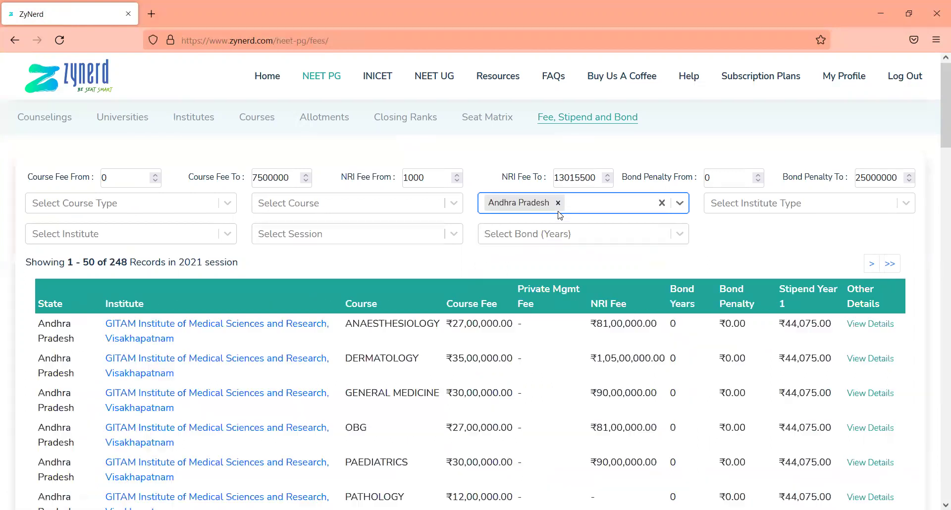
Find the general courses in the course filter and restrict the fee records to MS General Surgery.
left_click(390, 207)
key("Down")
key("Down")
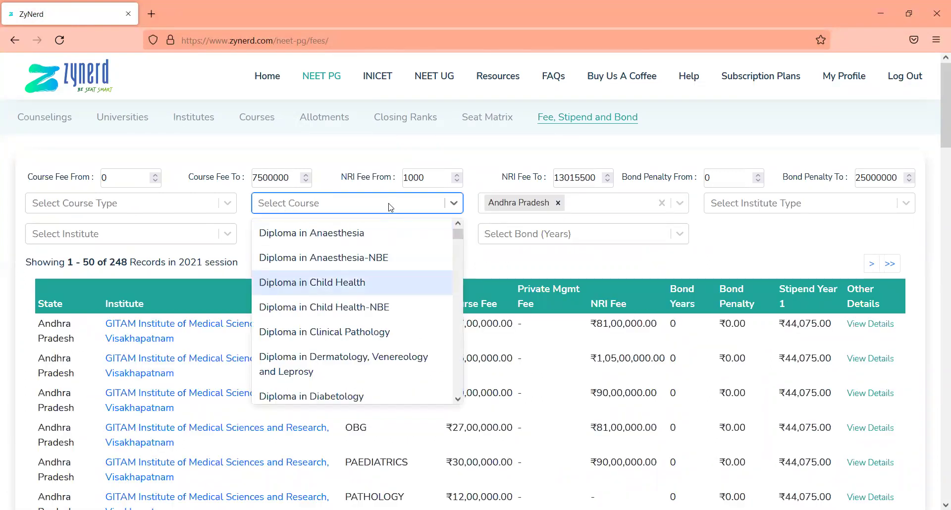
type("genre")
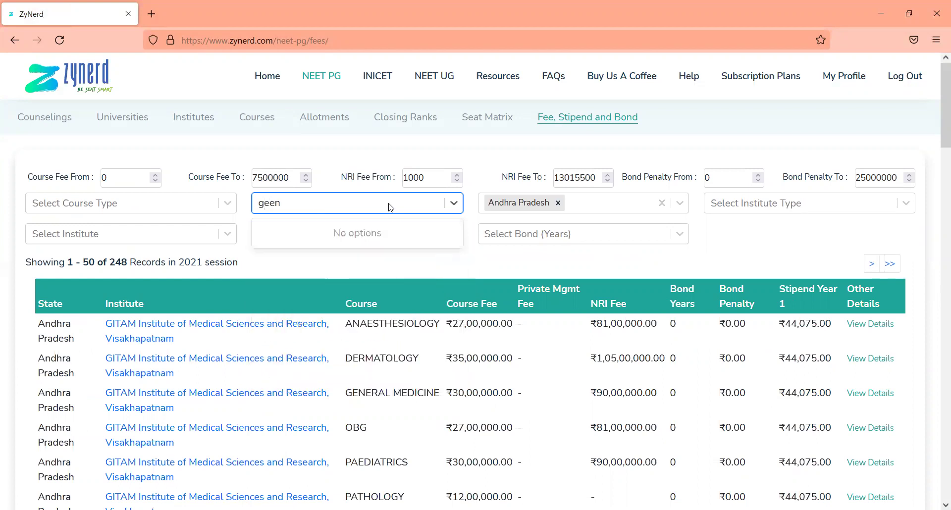
key("BackSpace")
key("BackSpace")
type("era")
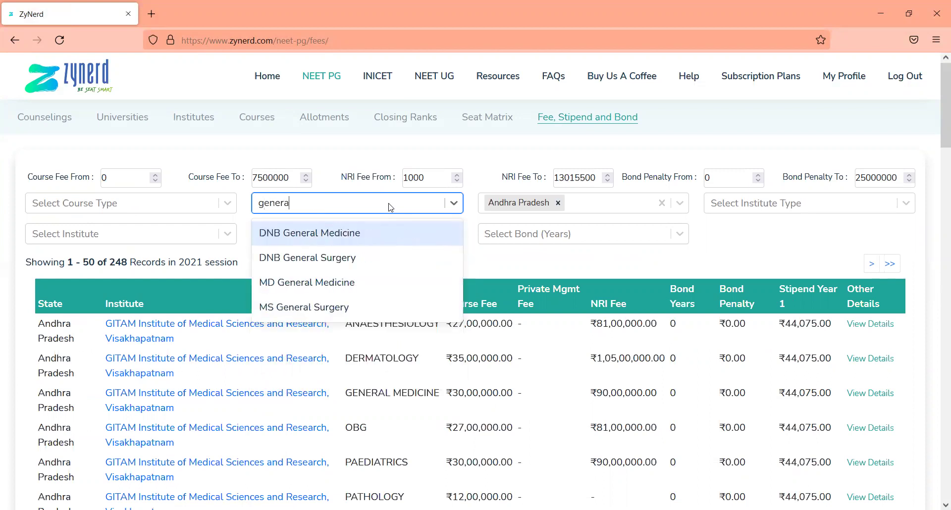
key("Down")
key("Down")
key("Down")
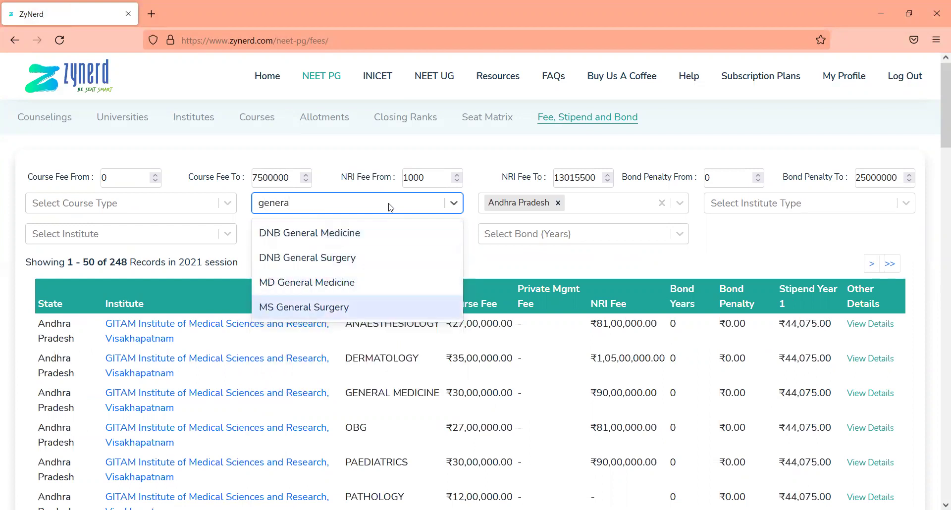
key("Return")
Filter the fee records by a bond period of 0 years.
left_click(536, 234)
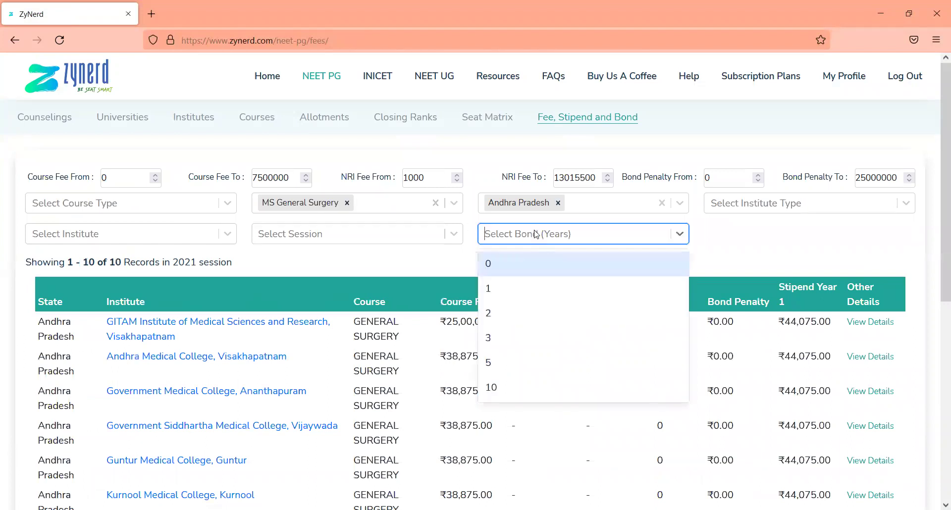
key("Down")
key("Up")
key("Return")
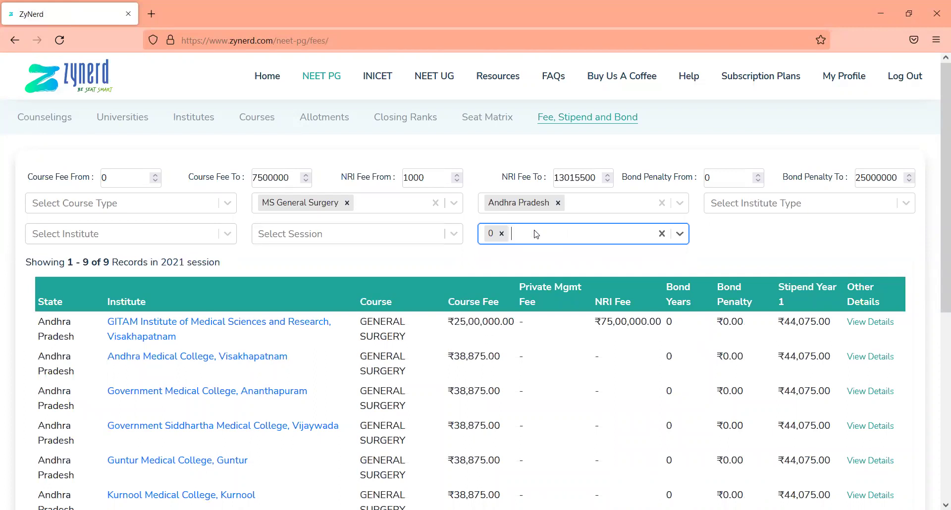
Replace the bond period filter with 1 year.
key("BackSpace")
key("Down")
key("Down")
key("Return")
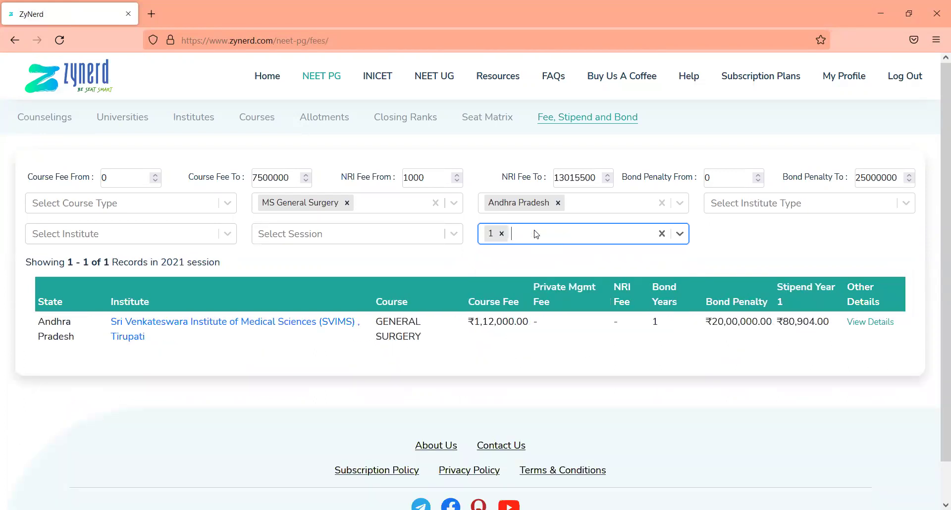
Remove the bond, state and course filters from the fee records.
key("BackSpace")
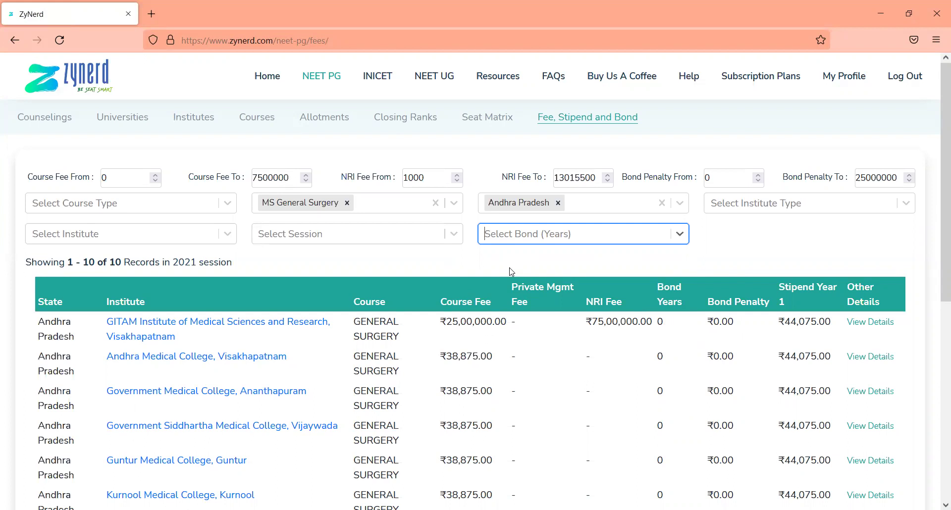
left_click(558, 202)
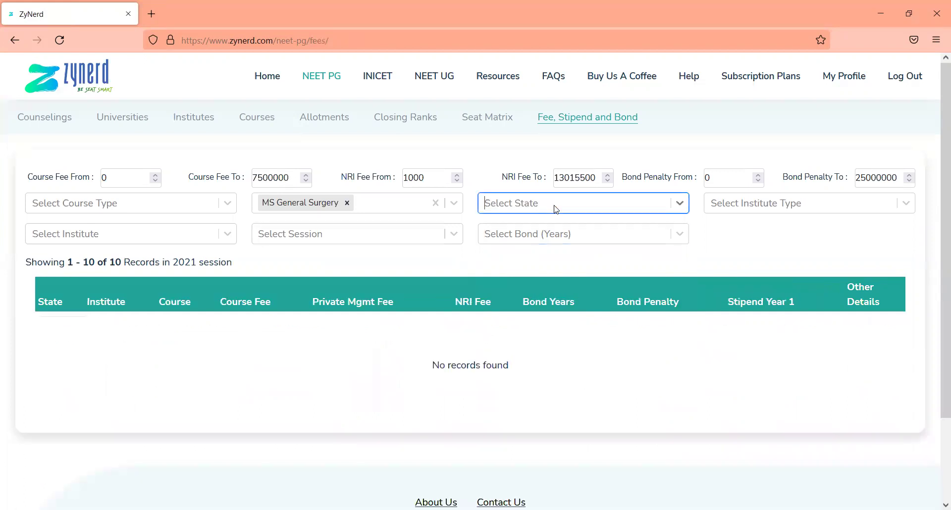
left_click(346, 203)
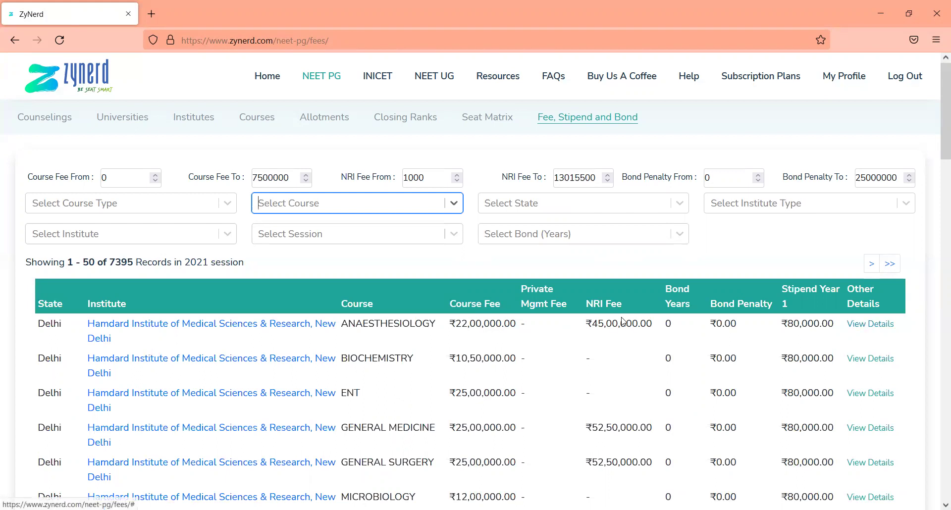
Examine the fee, bond, stipend and deduction details of Anaesthesiology at Hamdard Institute of Medical Sciences & Research, New Delhi, and close them.
left_click(865, 328)
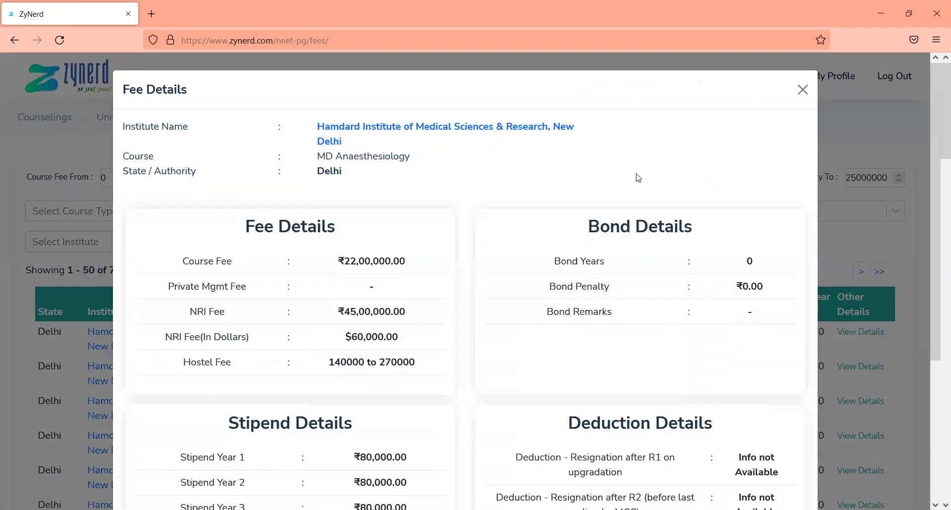
scroll(931, 236, "down", 2)
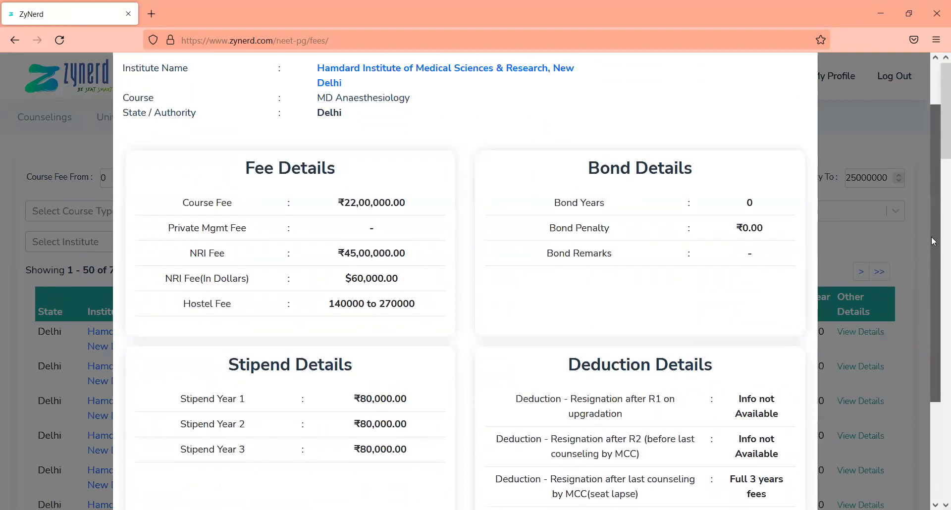
scroll(831, 123, "up", 2)
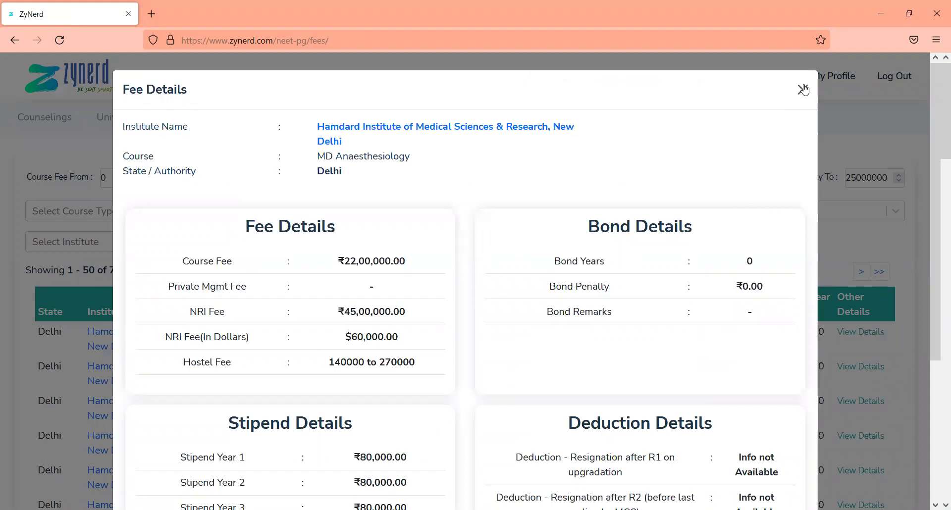
scroll(929, 216, "down", 3)
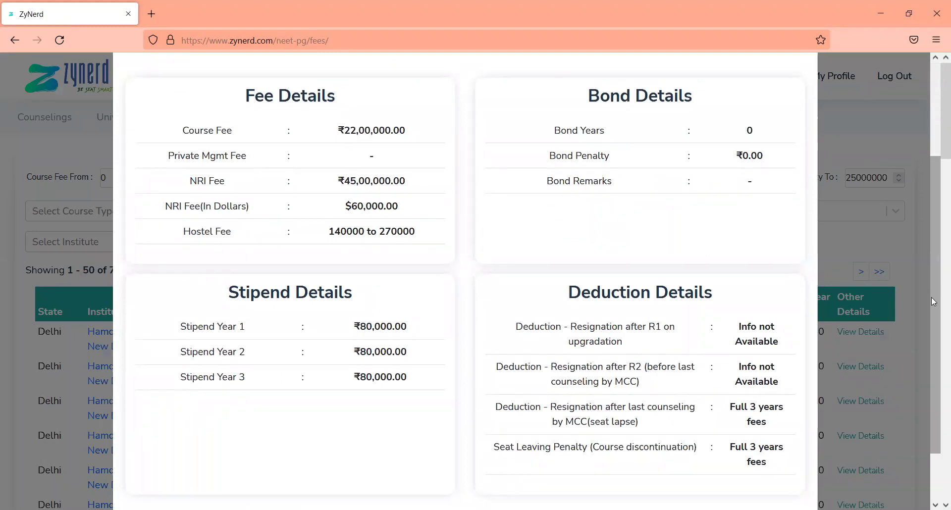
left_click_drag(937, 286, 936, 184)
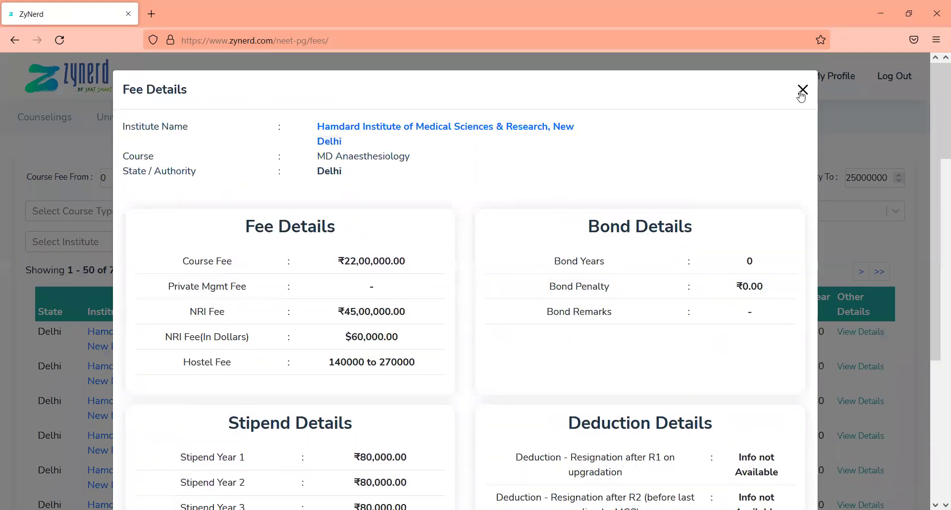
left_click(803, 89)
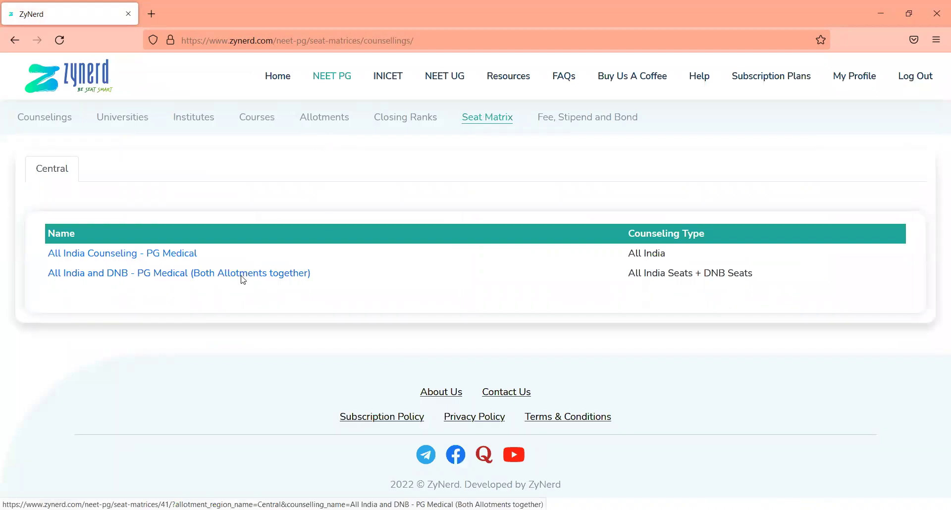
Open the "All India and DNB - PG Medical (Both Allotments together)" seat matrix and filter it by Round 2.
left_click(242, 277)
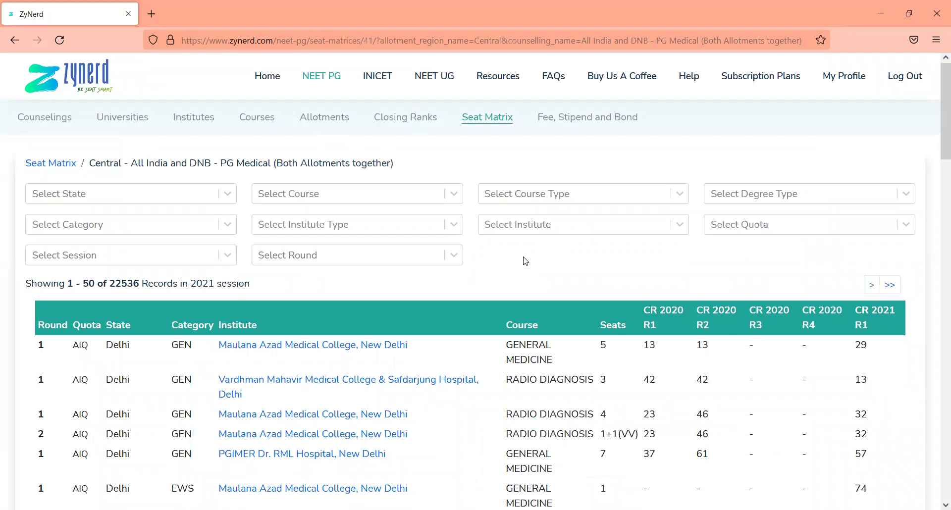
left_click(411, 255)
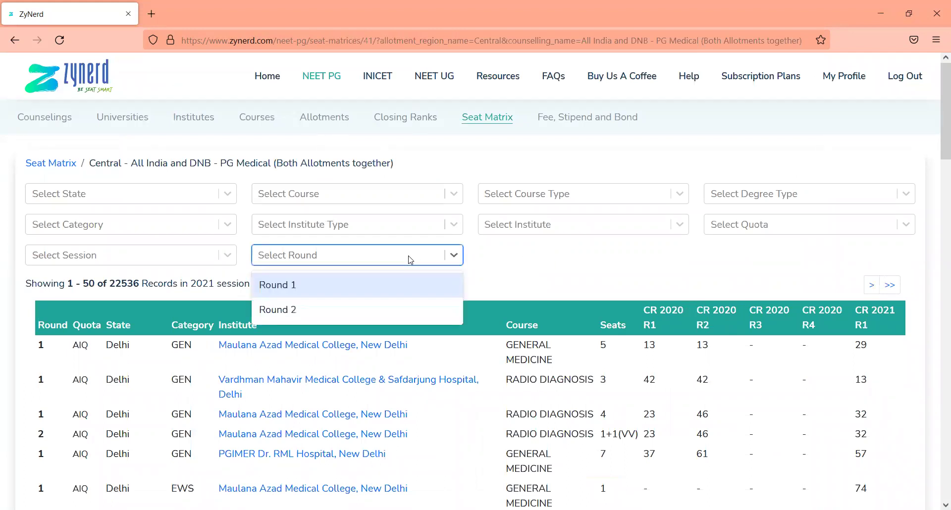
left_click(410, 256)
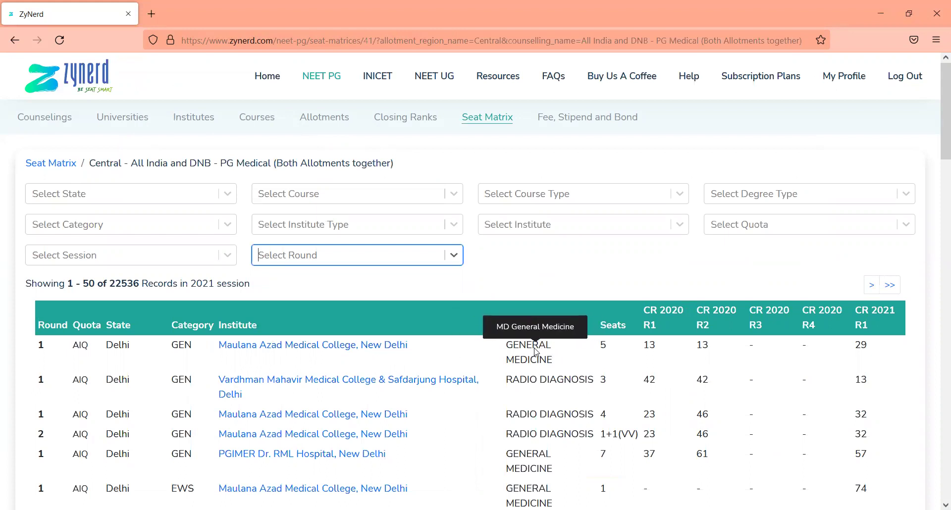
left_click(364, 261)
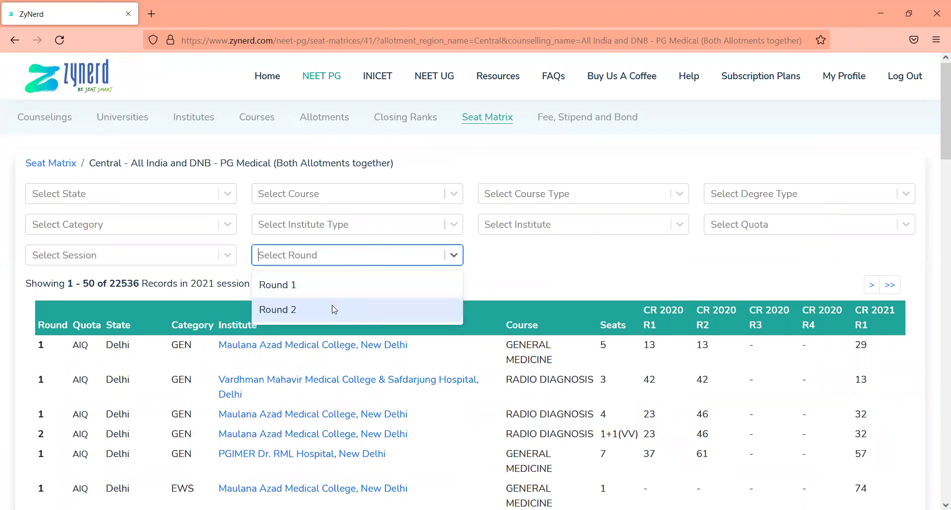
left_click(334, 310)
Filter the seat matrix by the institute Madras Medical College, Chennai and the course MD Paediatrics.
left_click(514, 231)
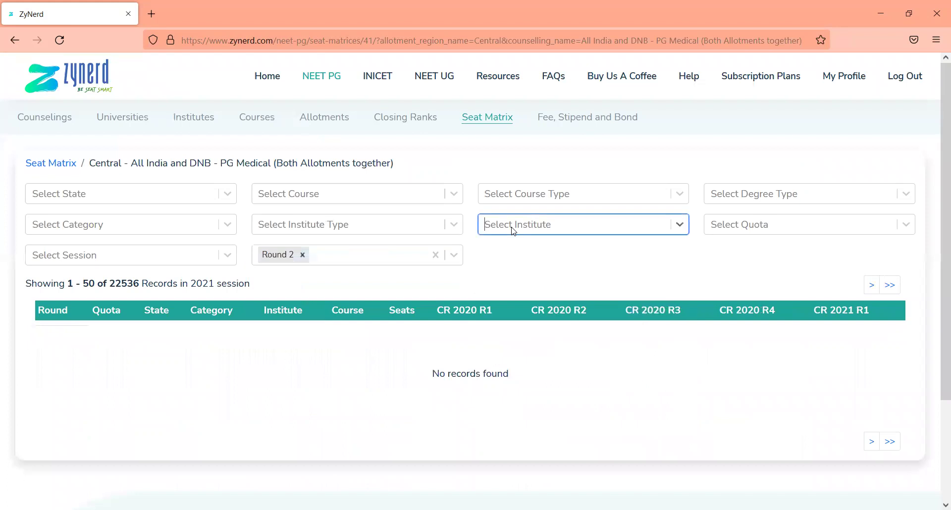
type("madras")
key("Return")
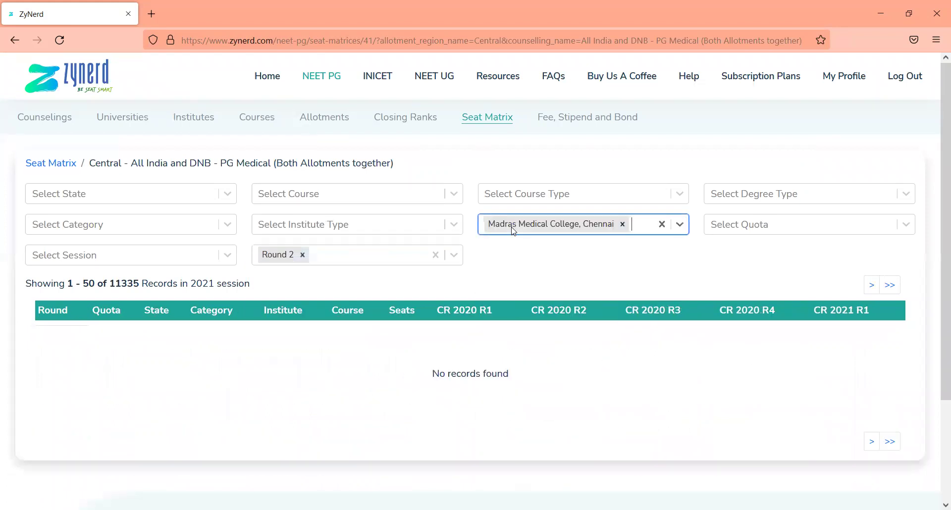
left_click(380, 201)
type("paed")
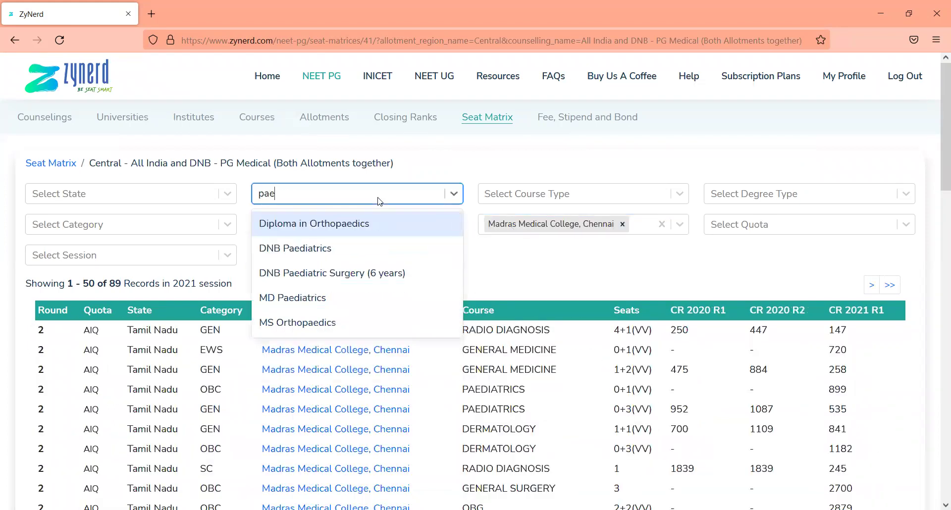
key("Down")
key("Down")
key("Down")
key("Return")
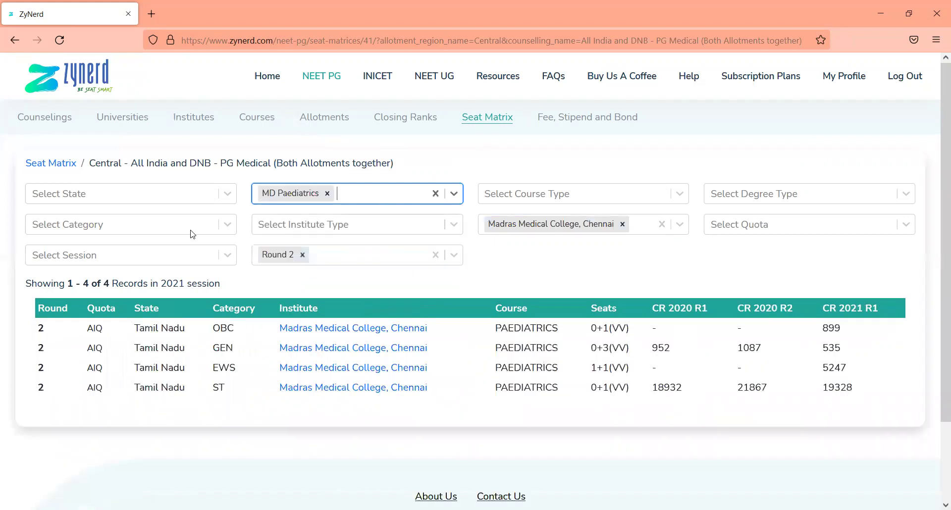
Narrow the Madras Medical College MD Paediatrics seats to the GEN category.
left_click(171, 229)
type("gen")
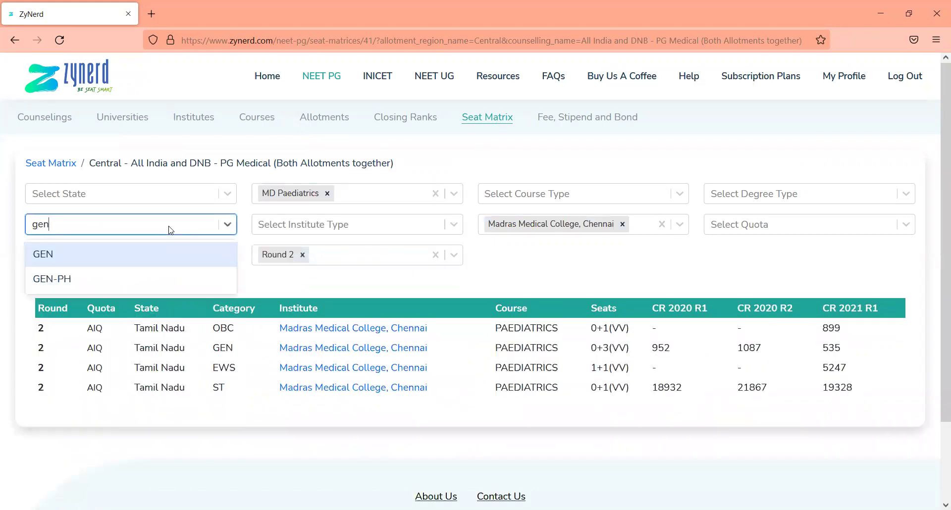
key("Return")
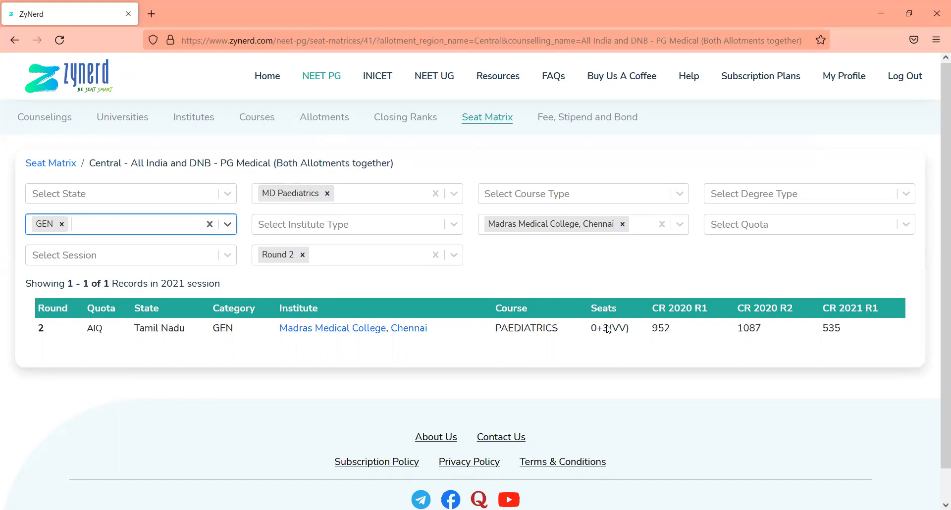
Remove the course filter and examine the Round 2 GEN seats across all courses at Madras Medical College.
left_click(328, 193)
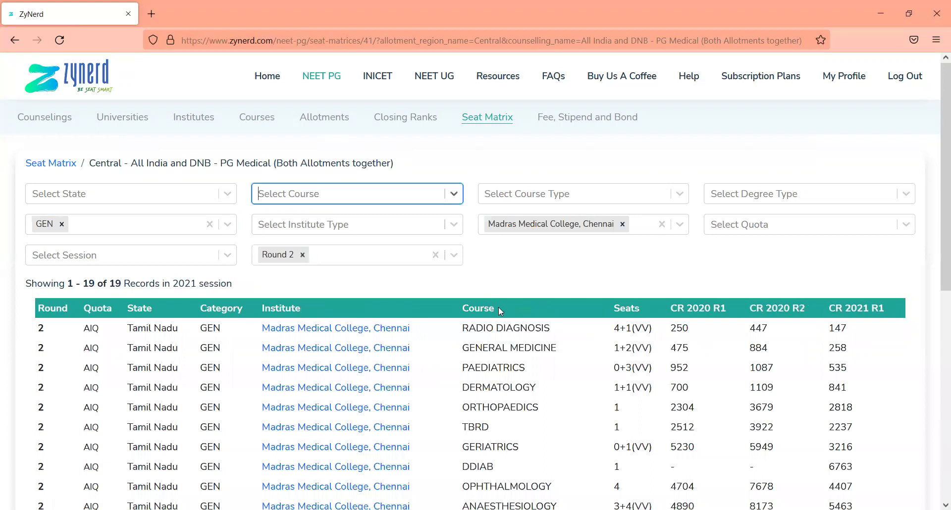
scroll(525, 281, "down", 4)
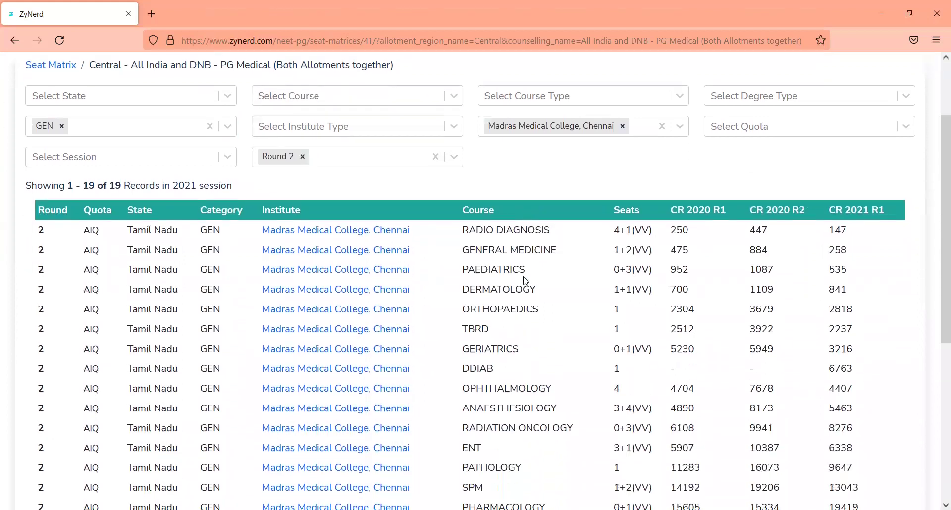
scroll(525, 281, "up", 4)
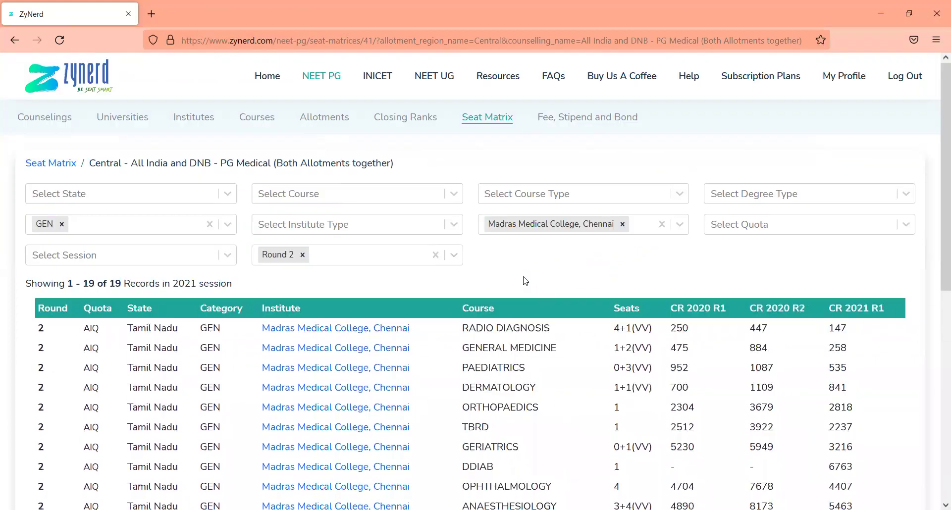
Filter the GEN seats by the course MD Paediatrics again.
left_click(356, 199)
type("paedi")
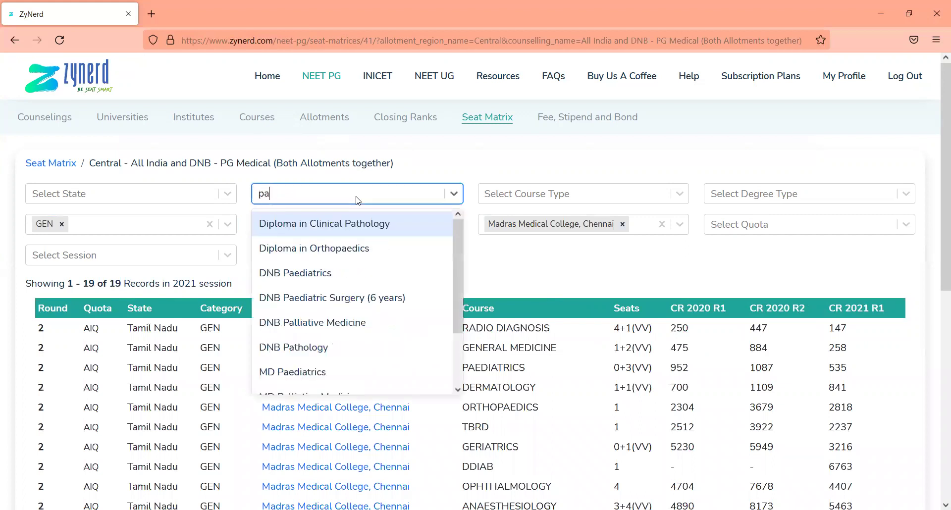
key("Down")
key("Down")
key("Down")
key("Return")
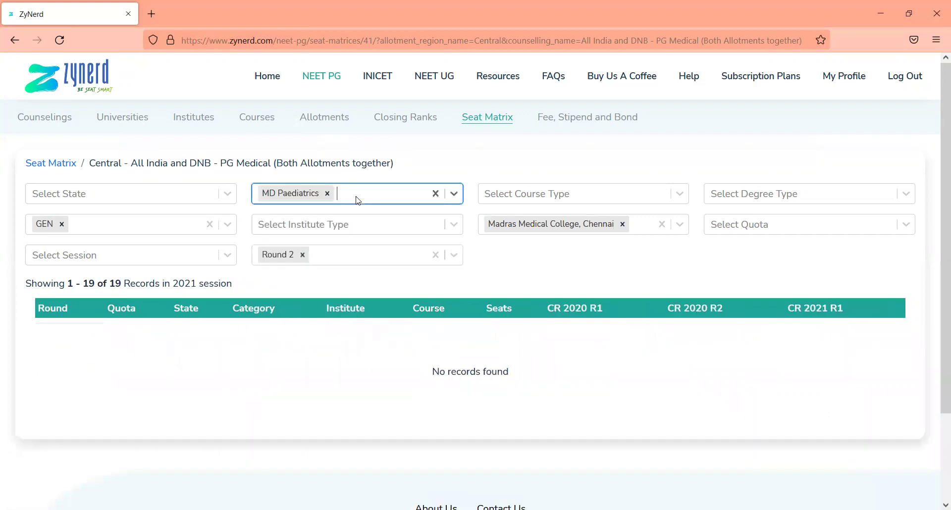
Remove the institute filter and add OBC to the category filter.
left_click(623, 224)
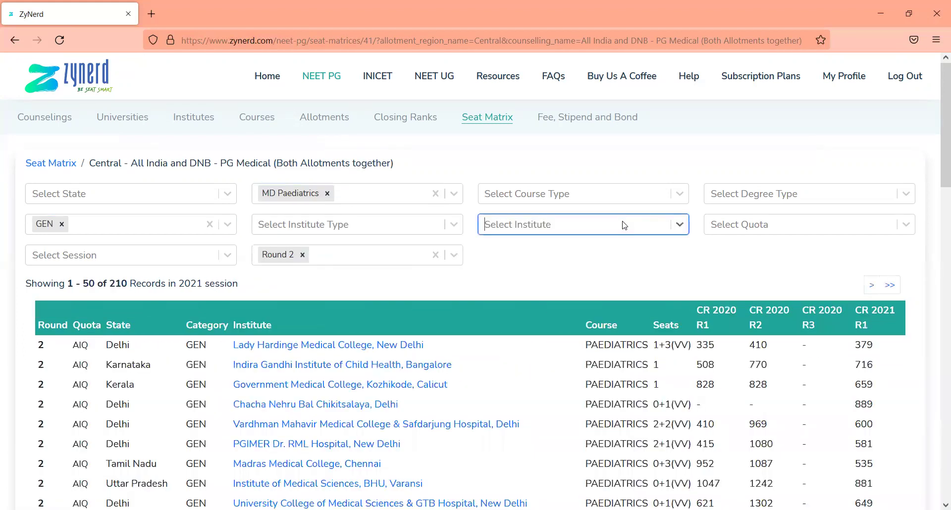
left_click(179, 230)
type("obc")
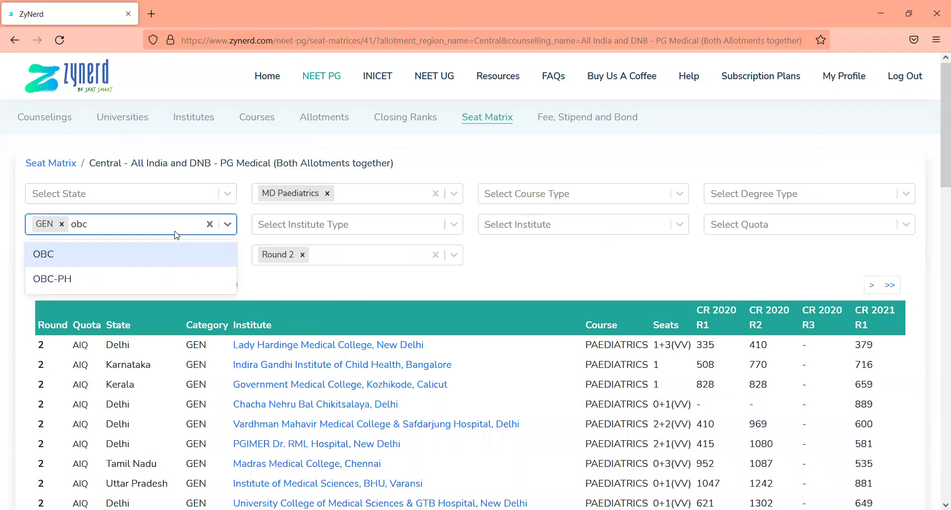
key("Return")
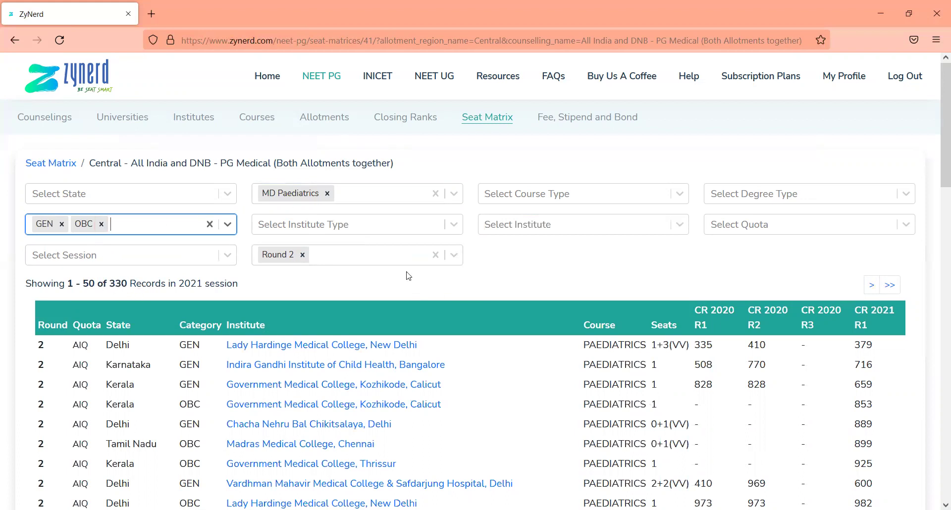
Filter the MD Paediatrics seats by the AIQ quota and look through the listed institutes.
left_click(728, 225)
type("AIQ")
key("Return")
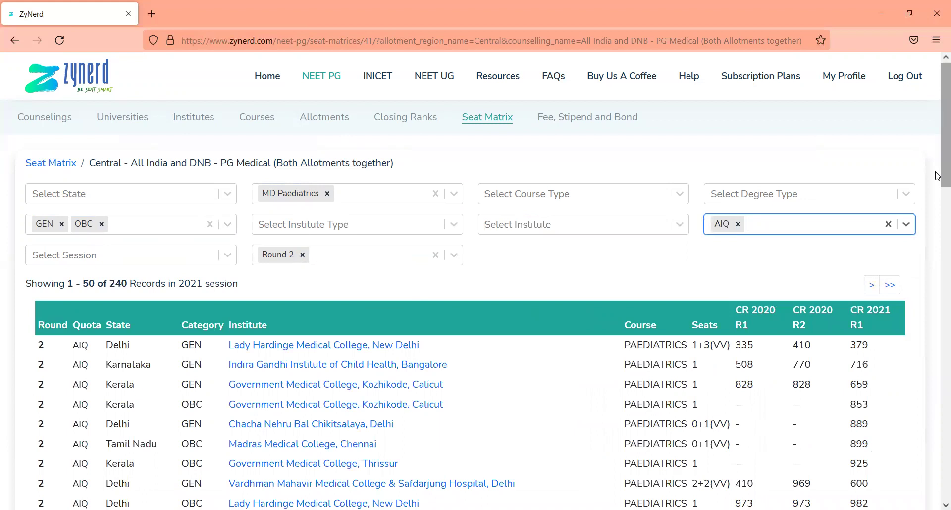
left_click_drag(938, 180, 938, 208)
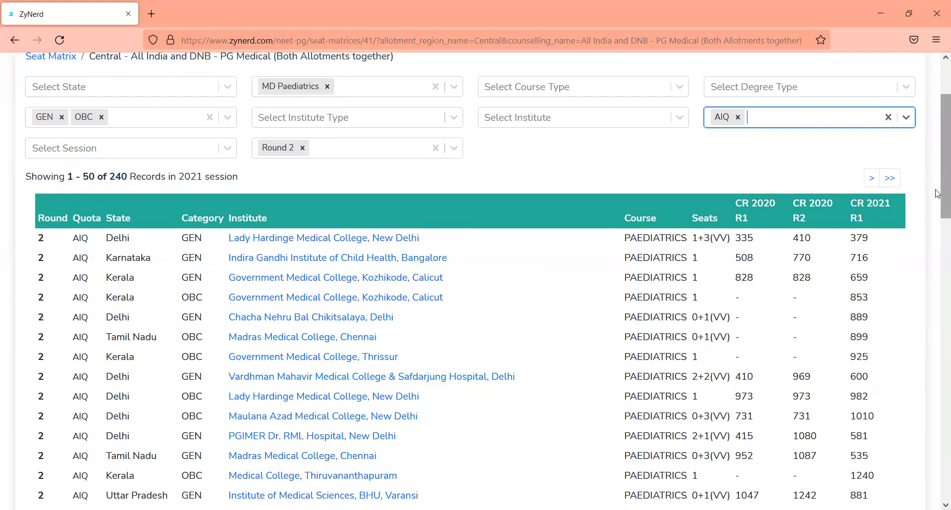
scroll(937, 197, "up", 1)
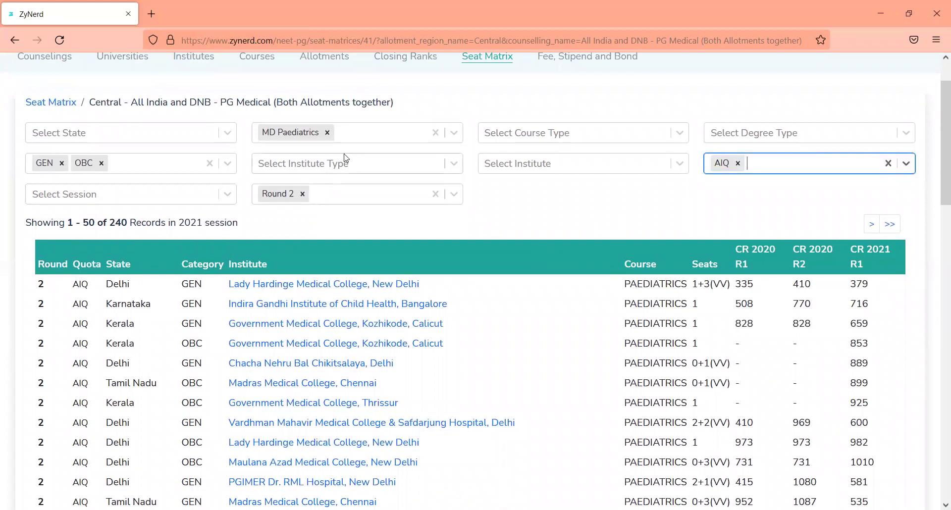
Restrict the AIQ MD Paediatrics seats to the state of Assam.
left_click(186, 140)
type("assam")
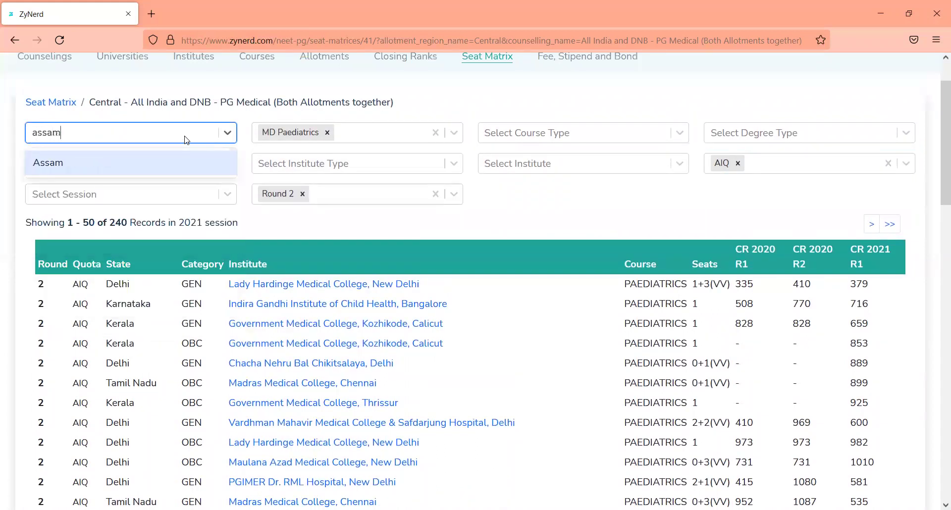
key("Return")
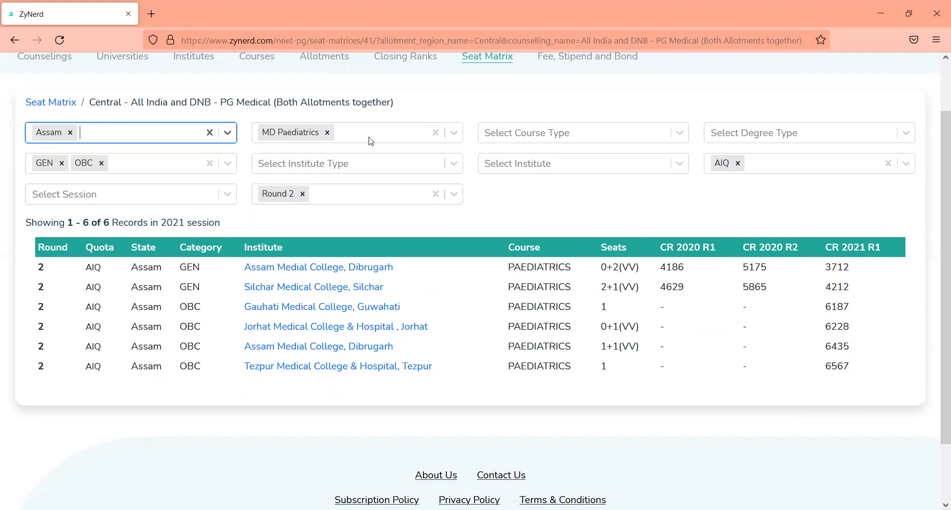
Replace the MD Paediatrics course filter with MS General Surgery.
left_click(327, 133)
type("g")
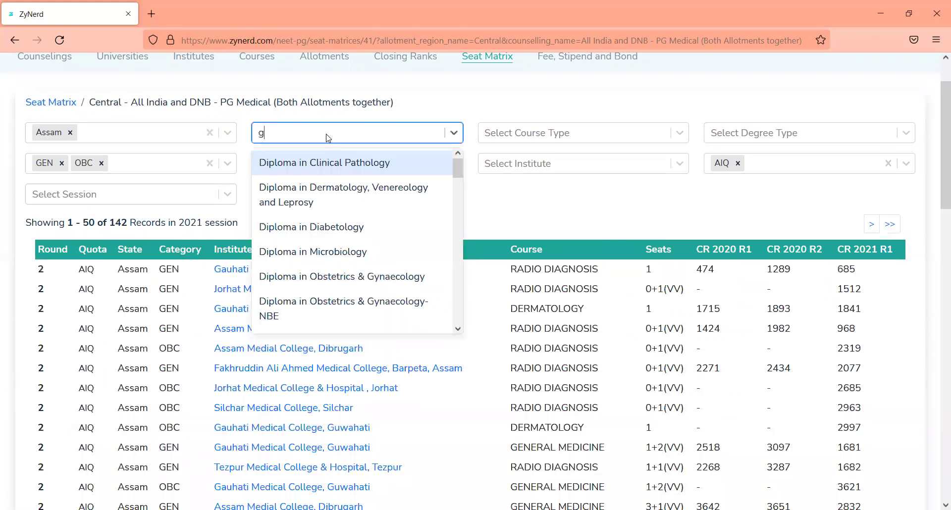
type("eneral")
key("Down")
key("Down")
key("Down")
key("Return")
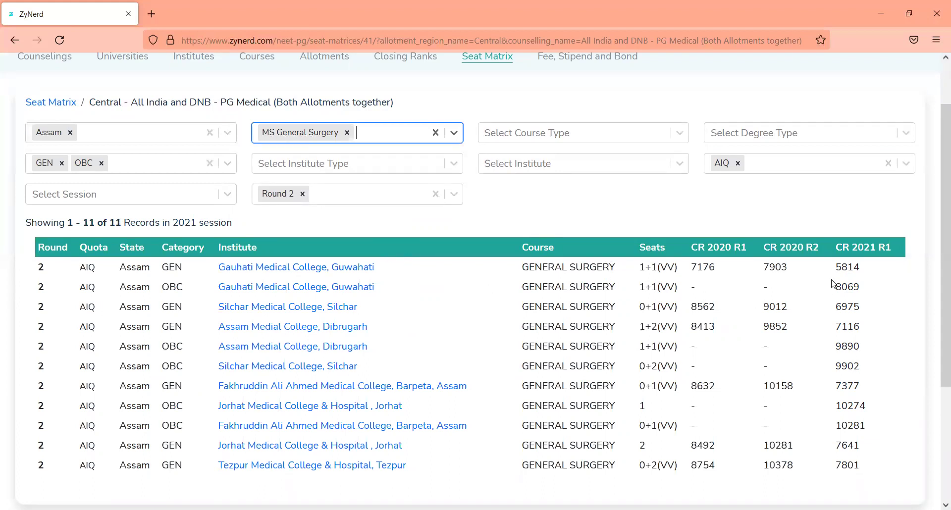
Remove the category, course, round, quota and state filters from the seat matrix.
left_click(101, 163)
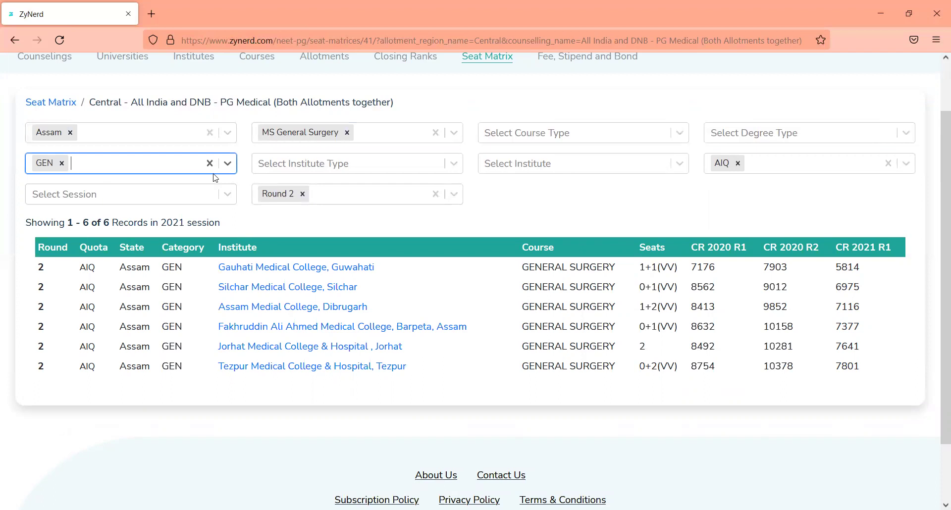
left_click(61, 163)
left_click(347, 133)
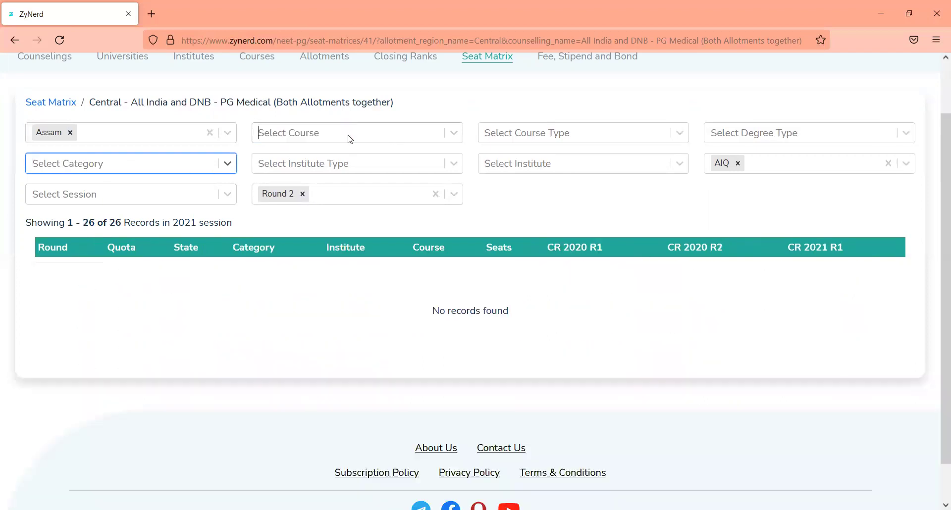
left_click(527, 171)
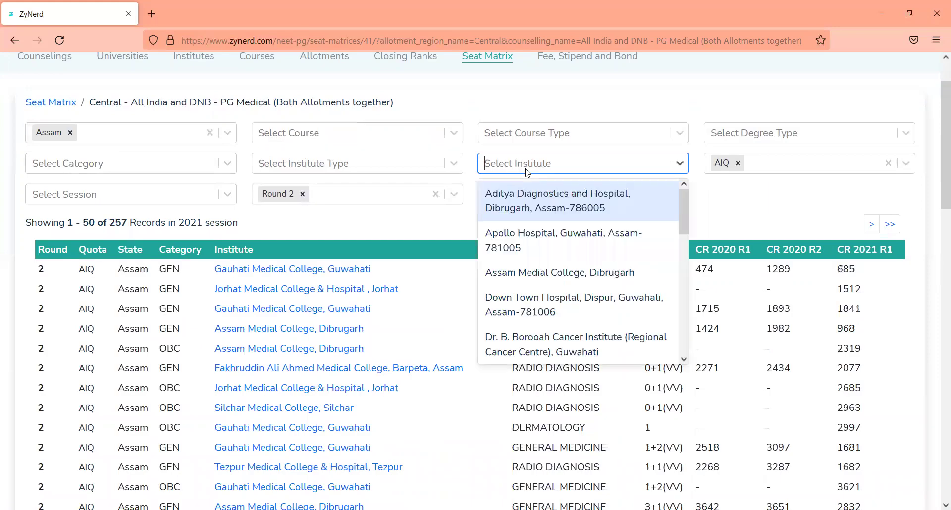
left_click(302, 193)
left_click(737, 163)
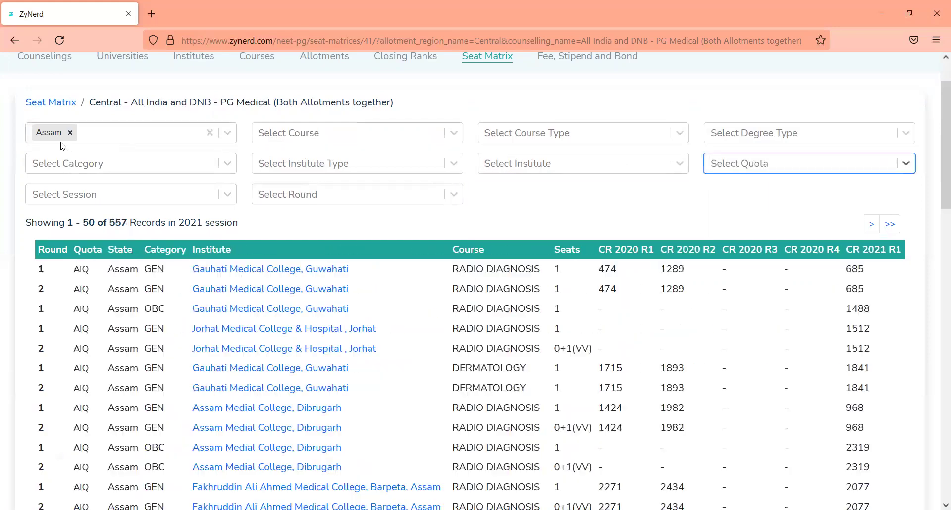
left_click(70, 133)
Filter the seat matrix by the institute Aster CMI Hospital, Bangalore, Karnataka.
left_click(567, 164)
type("aster")
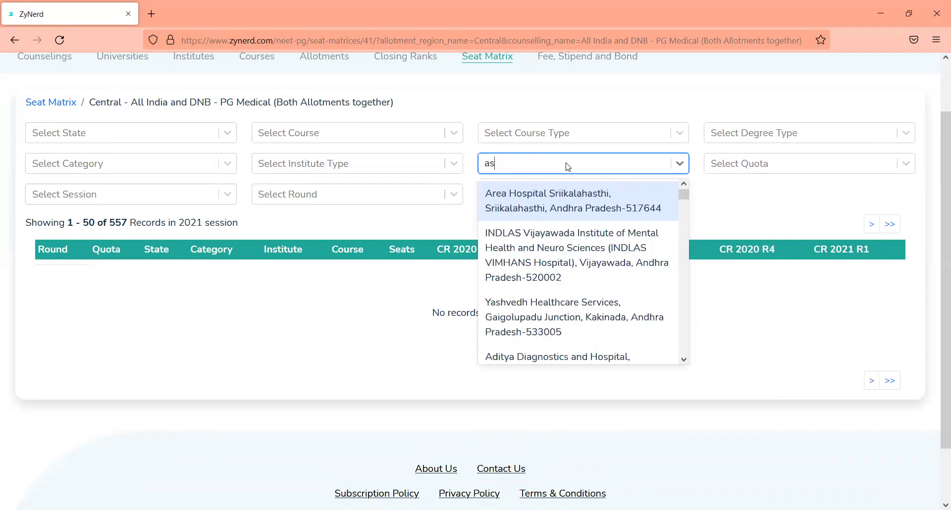
key("Return")
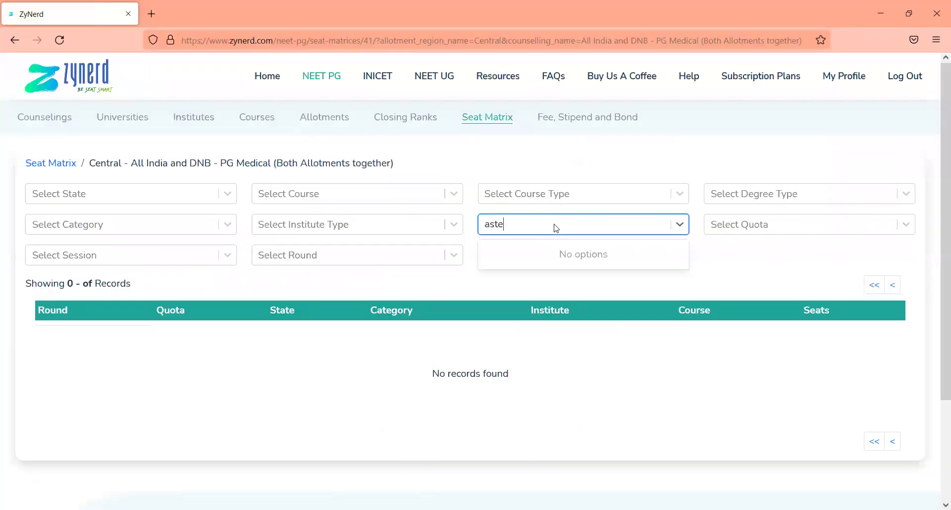
type("i")
left_click(535, 258)
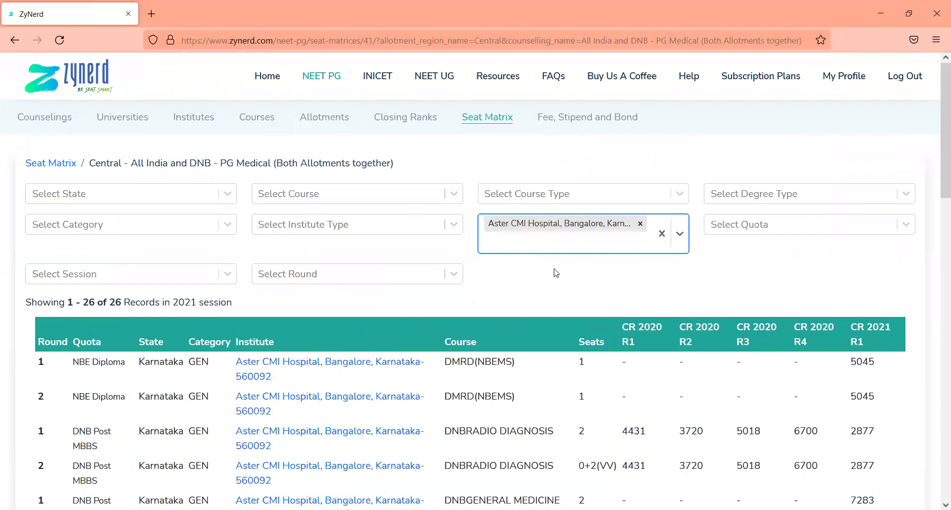
Filter the Aster CMI Hospital seats by Round 2 and look through all listed courses and closing ranks.
scroll(938, 143, "down", 2)
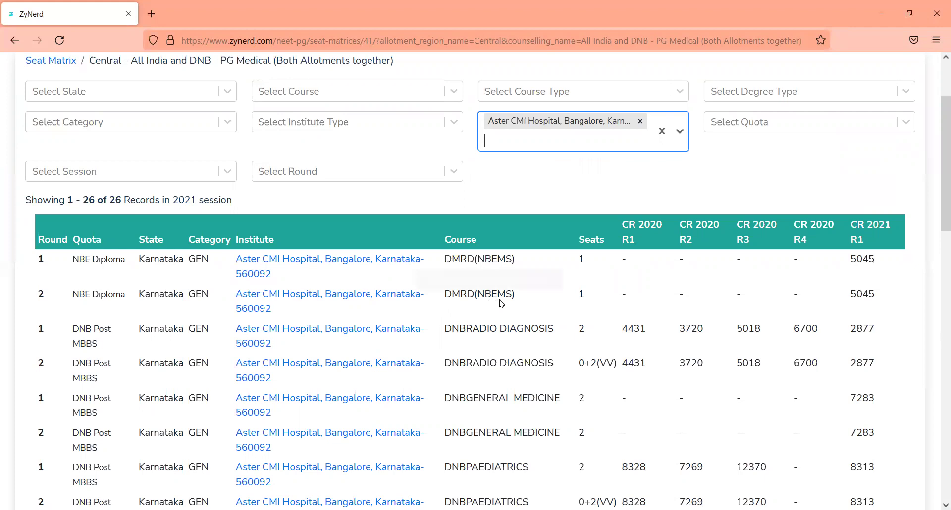
mouse_move(518, 301)
left_click(369, 177)
key("Down")
key("Return")
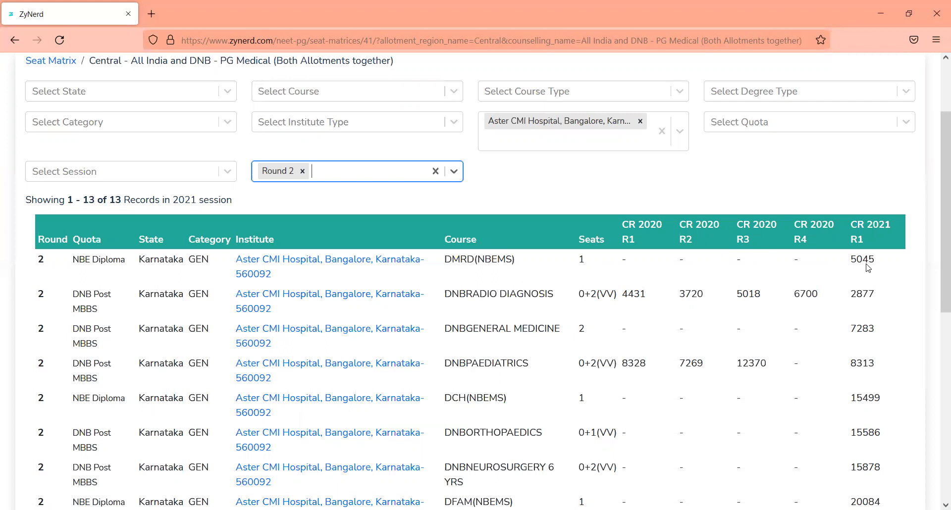
left_click_drag(942, 282, 938, 419)
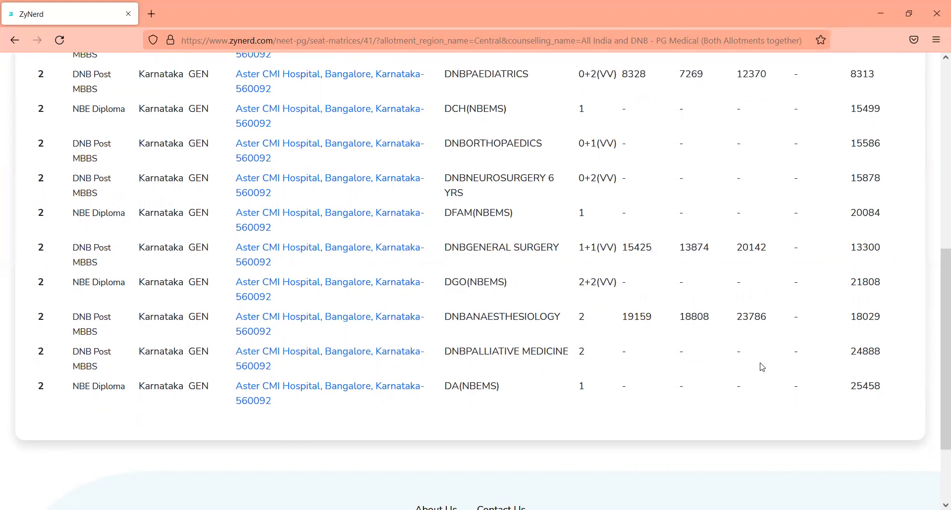
Open the closing ranks for the Maharashtra - PG Medical counselling.
scroll(763, 367, "up", 3)
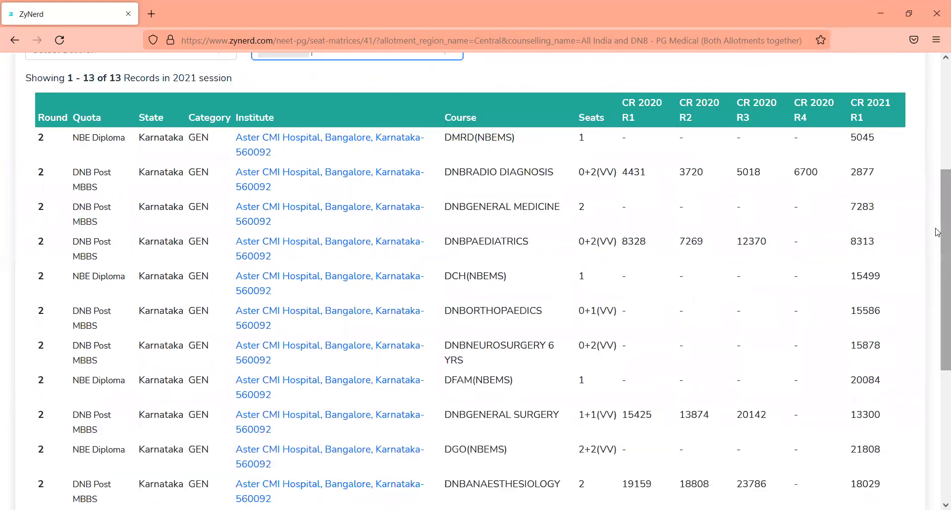
left_click_drag(937, 232, 938, 119)
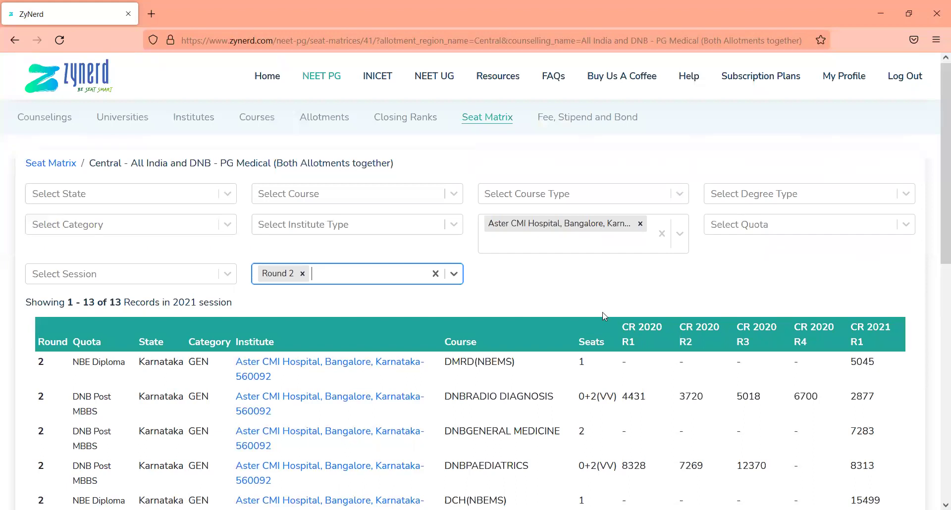
left_click(402, 117)
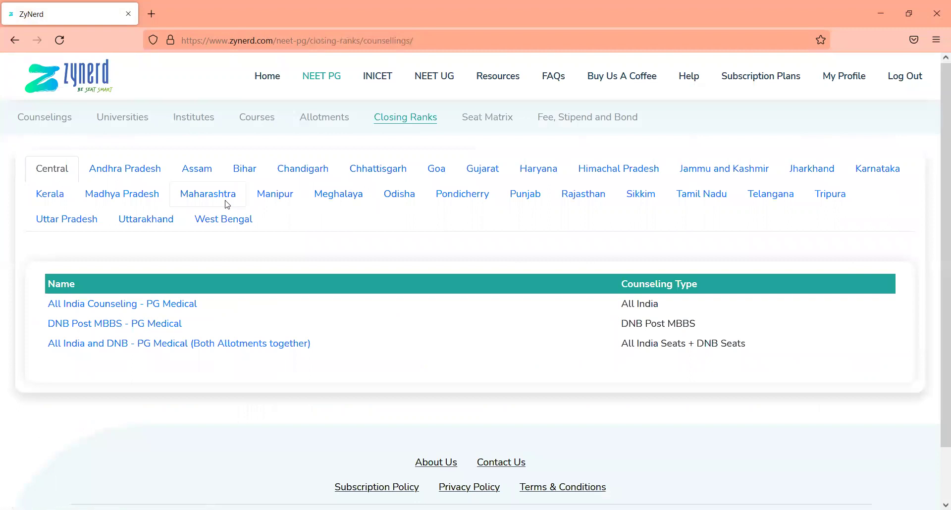
left_click(228, 204)
left_click(119, 304)
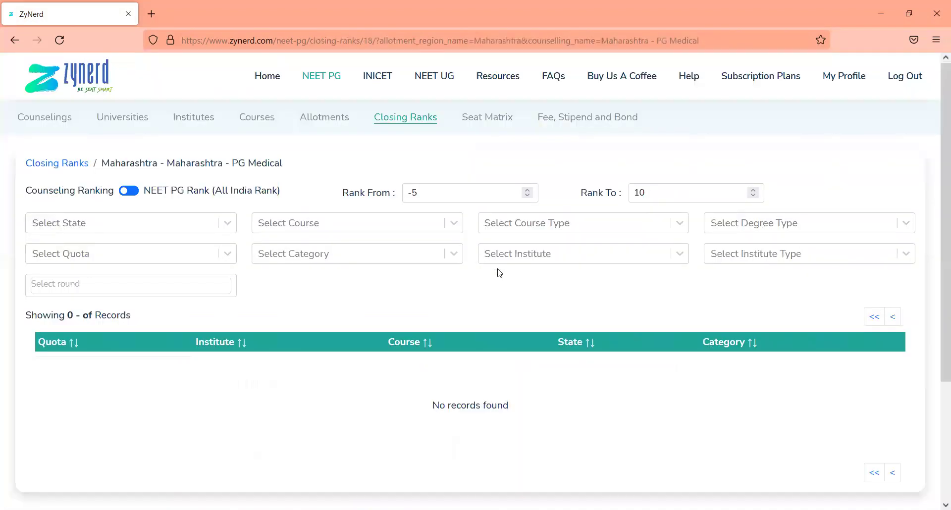
Filter the Maharashtra closing ranks by Round 1 of 2021.
left_click(191, 305)
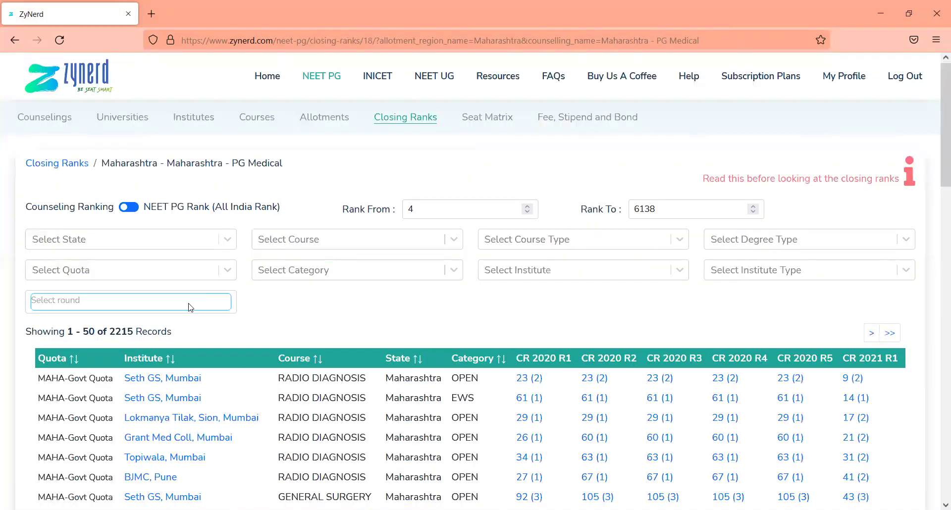
left_click(79, 430)
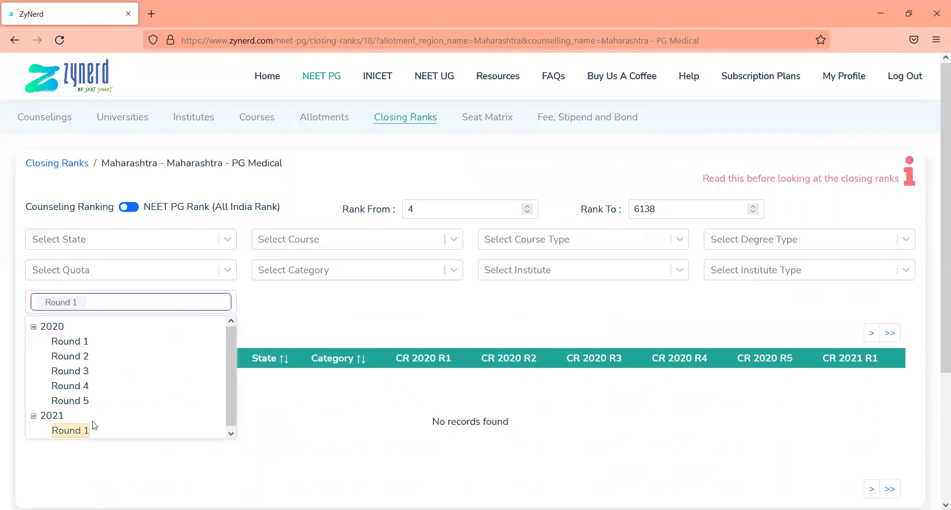
left_click(494, 334)
Filter the closing ranks by the course MS General Surgery and look through the listed institutes.
left_click(320, 240)
type("gener")
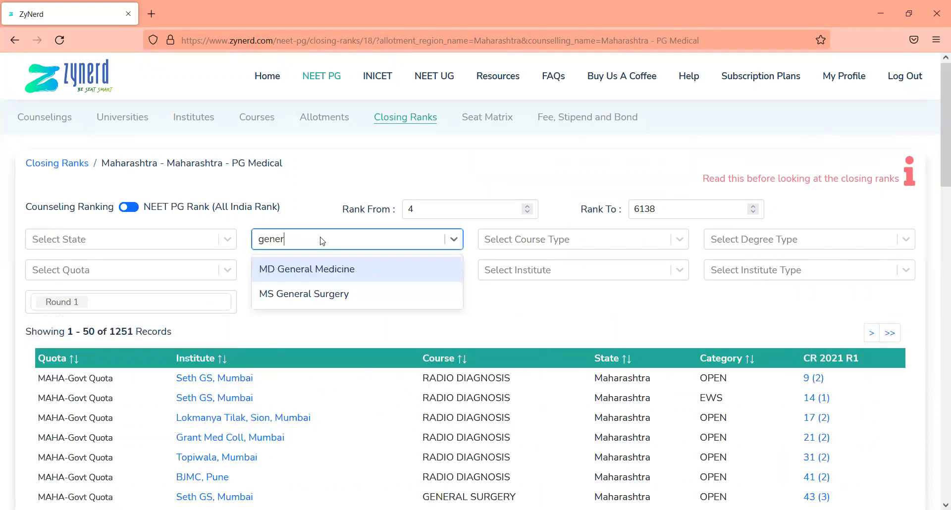
key("Down")
key("Return")
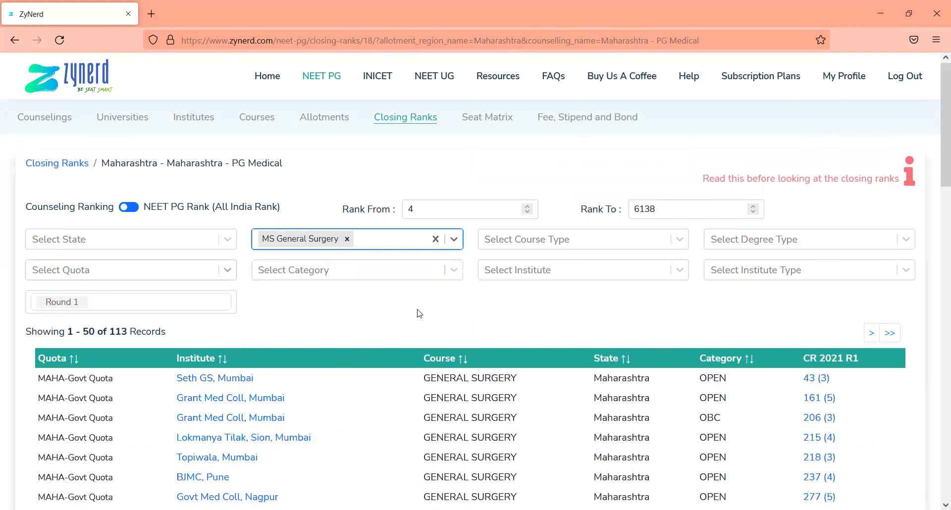
left_click_drag(938, 171, 937, 205)
scroll(937, 204, "down", 1)
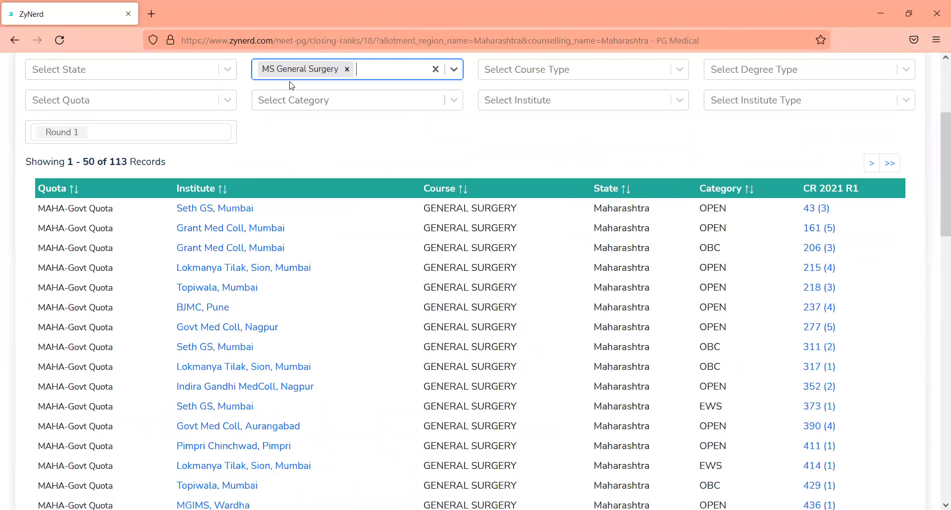
left_click(279, 102)
type("gen")
key("ctrl+a")
type("g")
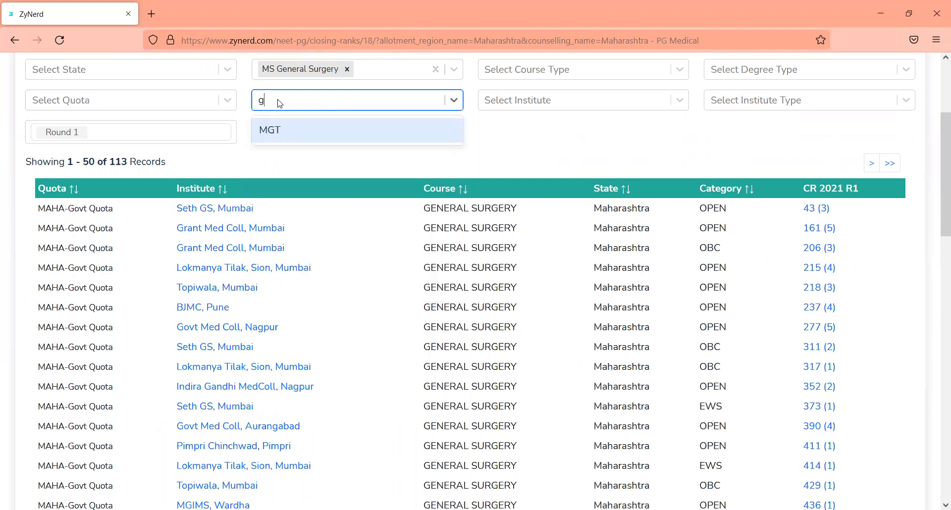
type("en")
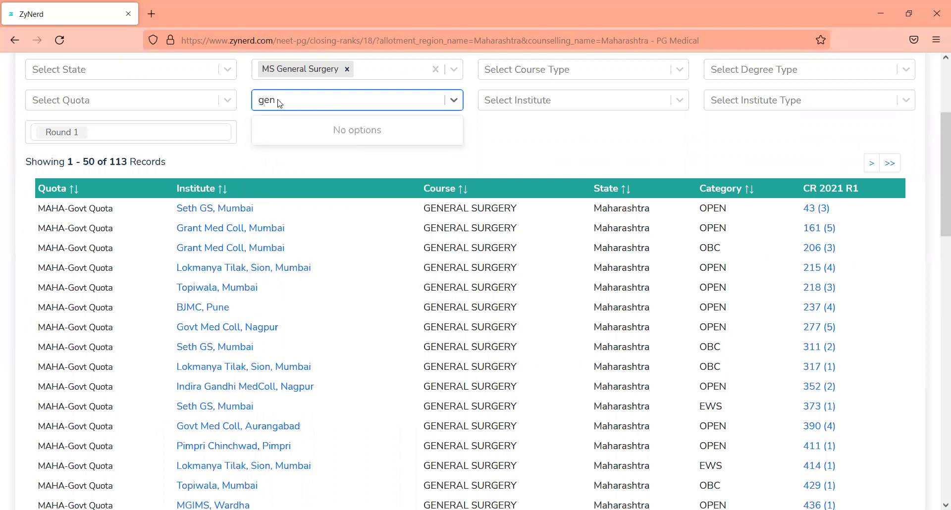
key("ctrl+a")
type("gen")
key("ctrl+a")
type("Gen")
key("ctrl+a")
key("BackSpace")
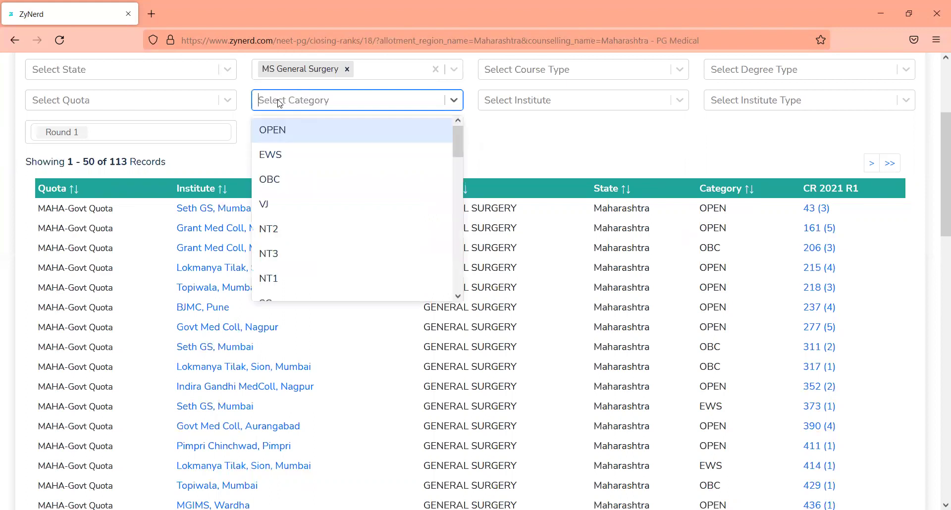
type("gen")
key("Escape")
left_click(584, 165)
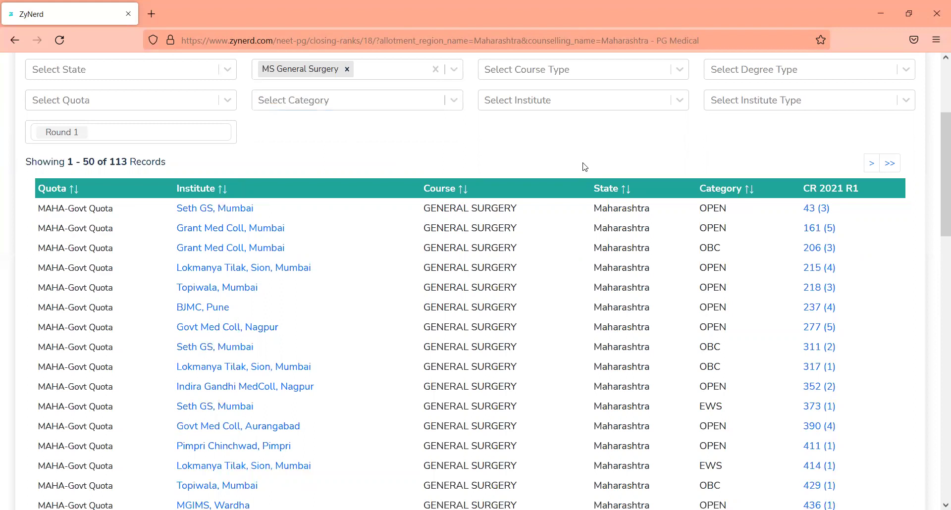
scroll(585, 165, "up", 4)
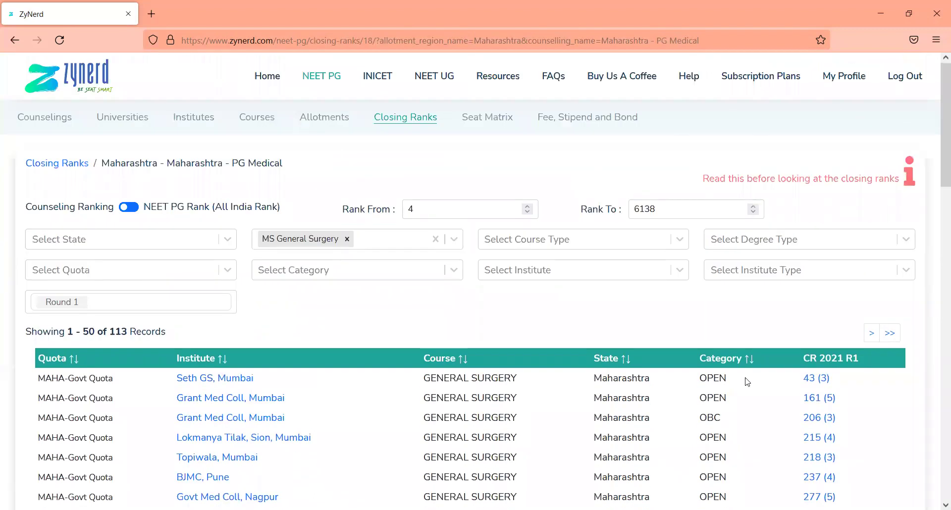